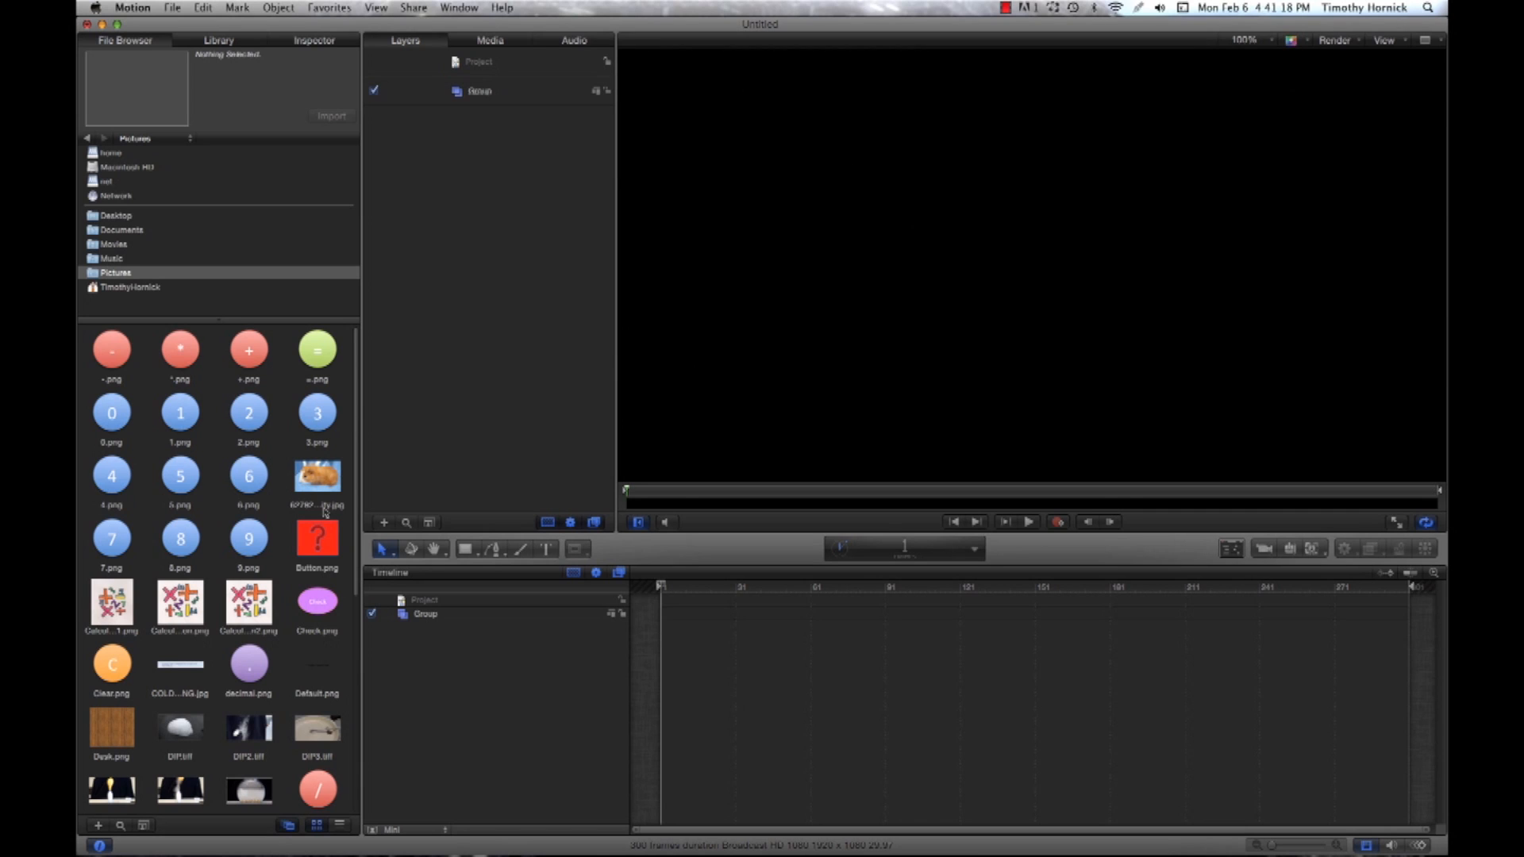
# Step: Place the guinea pig picture at the centre of the canvas in the group and enlarge it proportionally around its centre
pyautogui.moveTo(319, 479); pyautogui.dragTo(1023, 282)
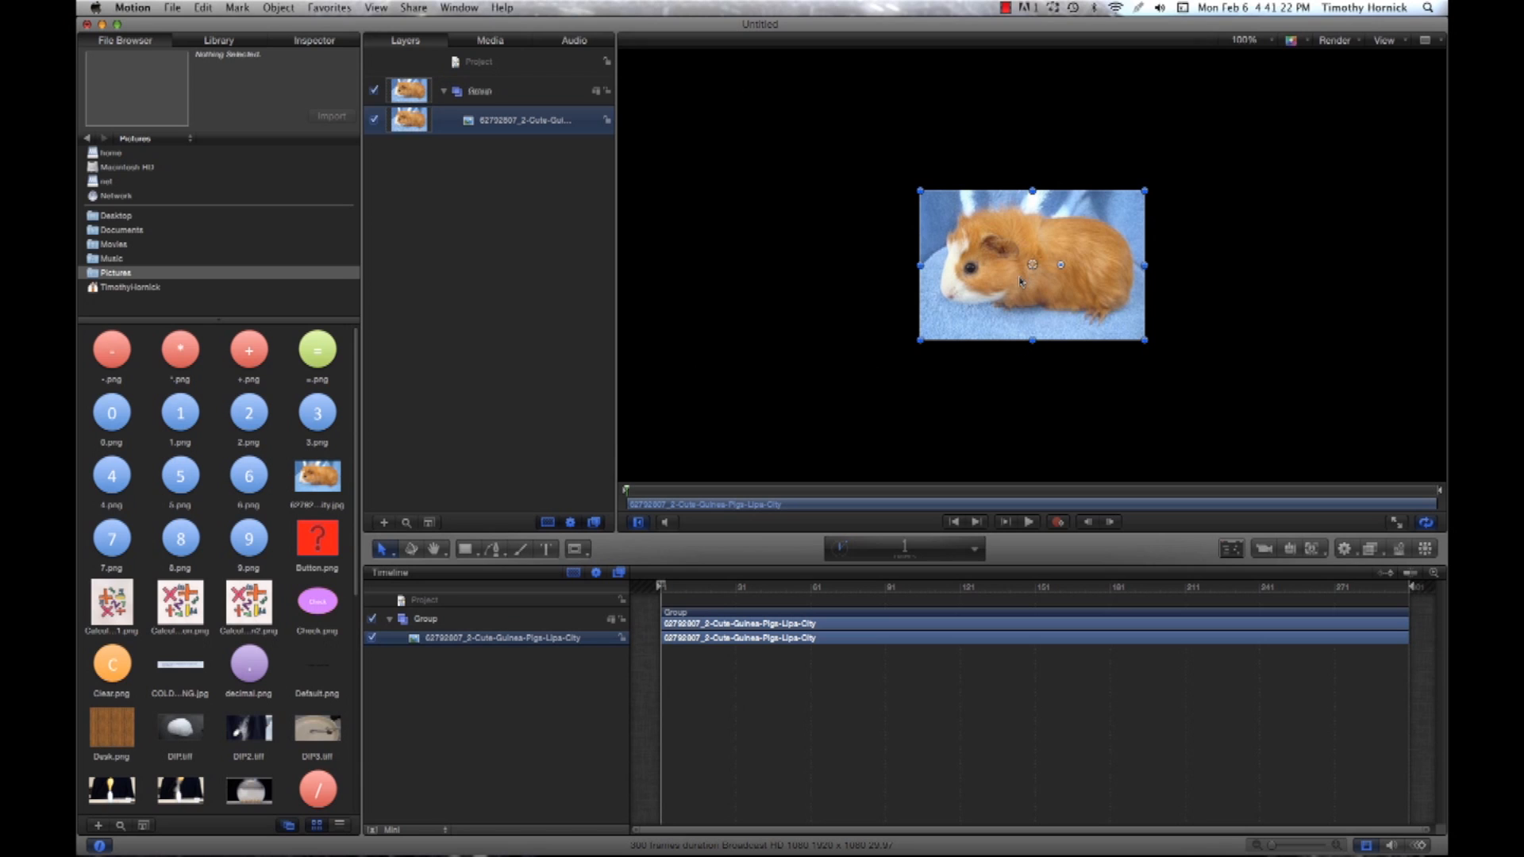
pyautogui.moveTo(918, 338); pyautogui.dragTo(716, 479)
pyautogui.moveTo(928, 330); pyautogui.dragTo(1024, 333)
pyautogui.moveTo(673, 588); pyautogui.dragTo(1203, 690)
pyautogui.press('Home')
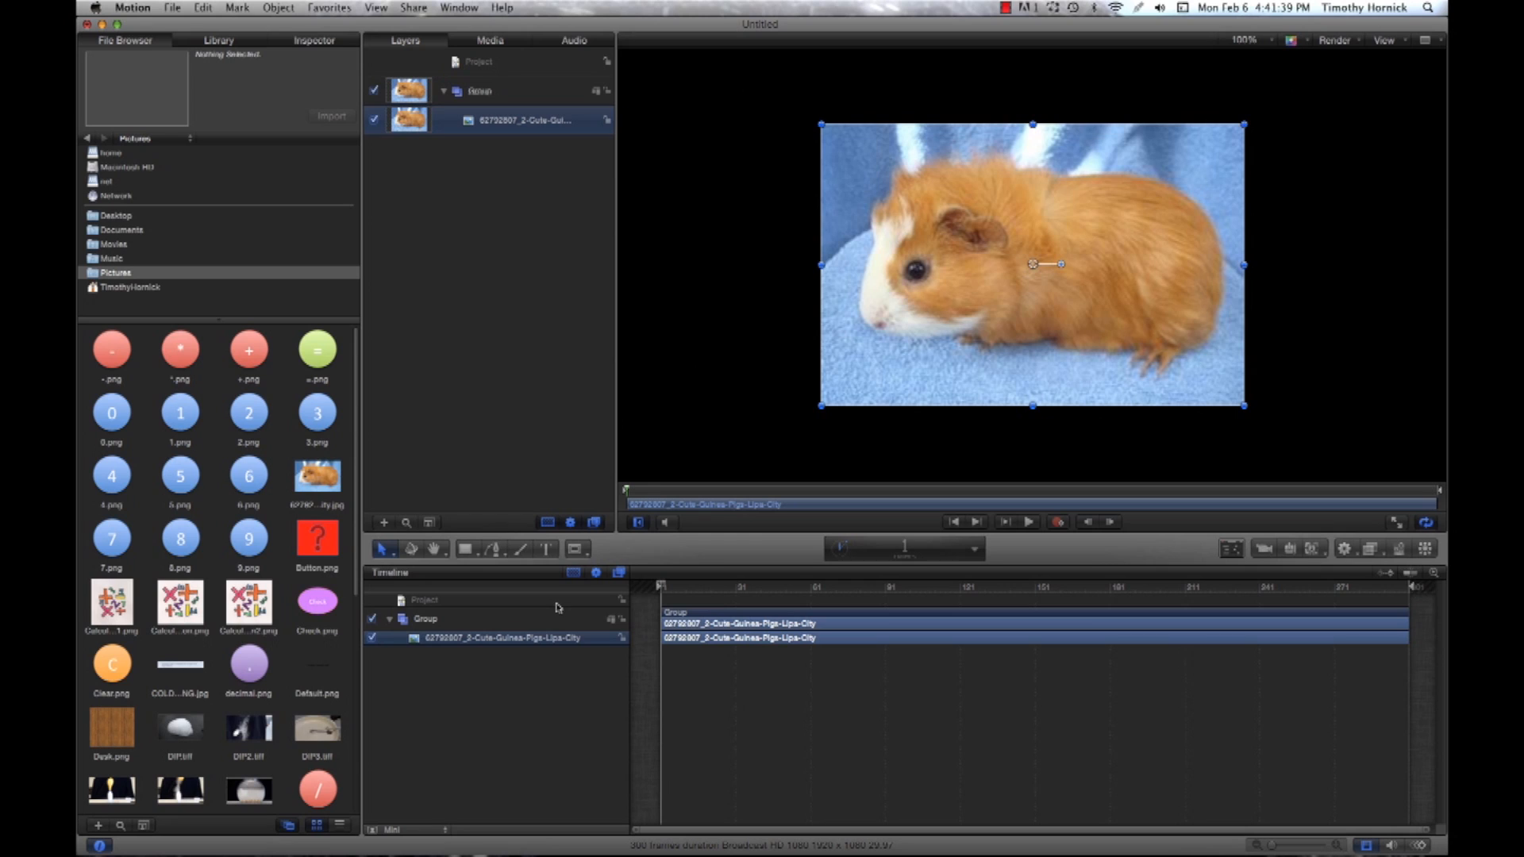
# Step: Add a camera to the project and switch the existing 2D group to 3D
pyautogui.click(515, 627)
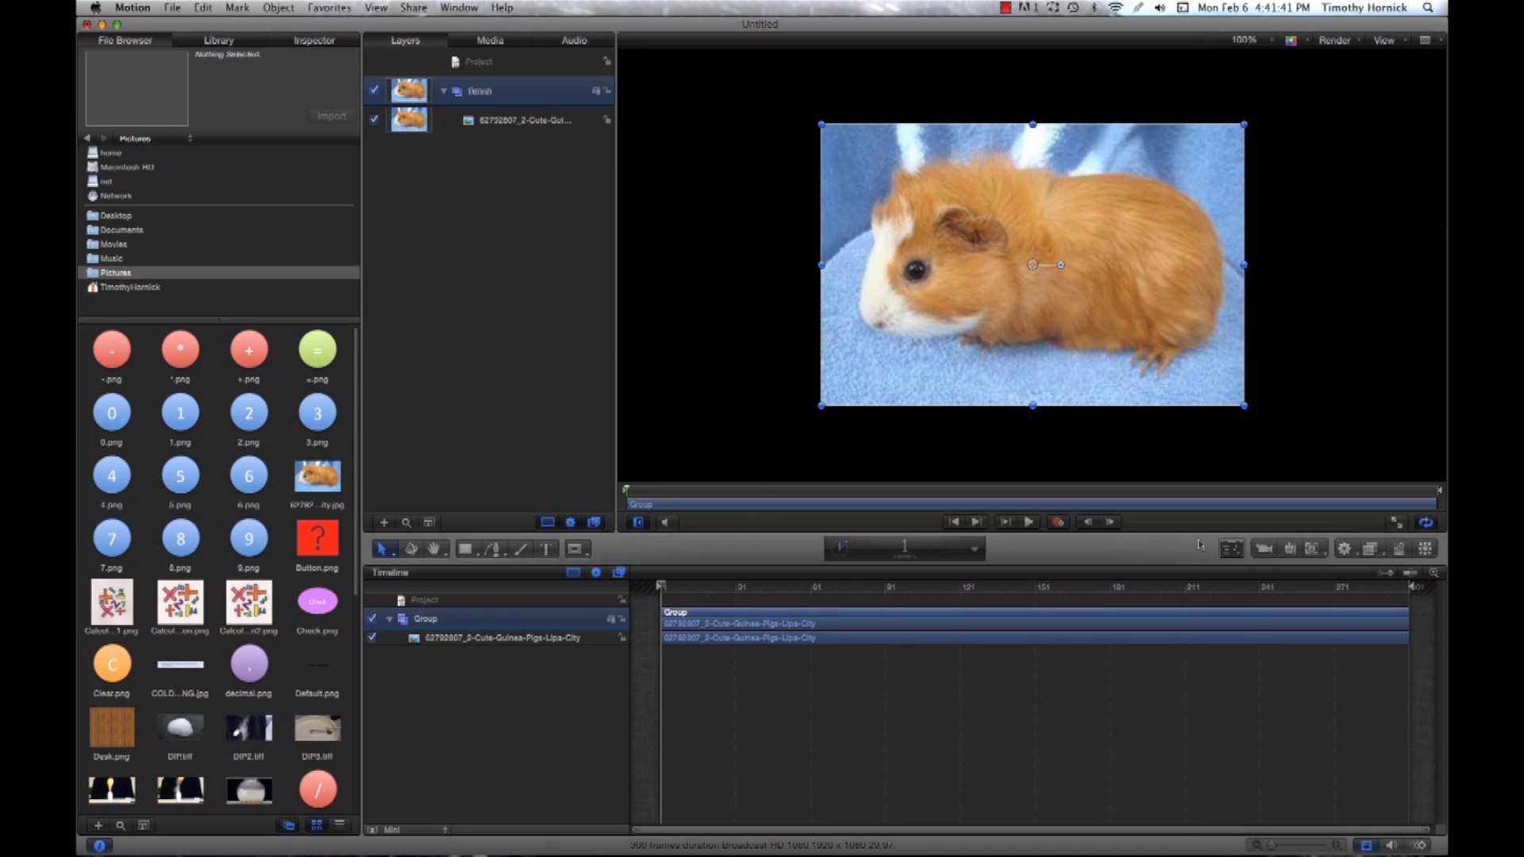
pyautogui.click(1265, 553)
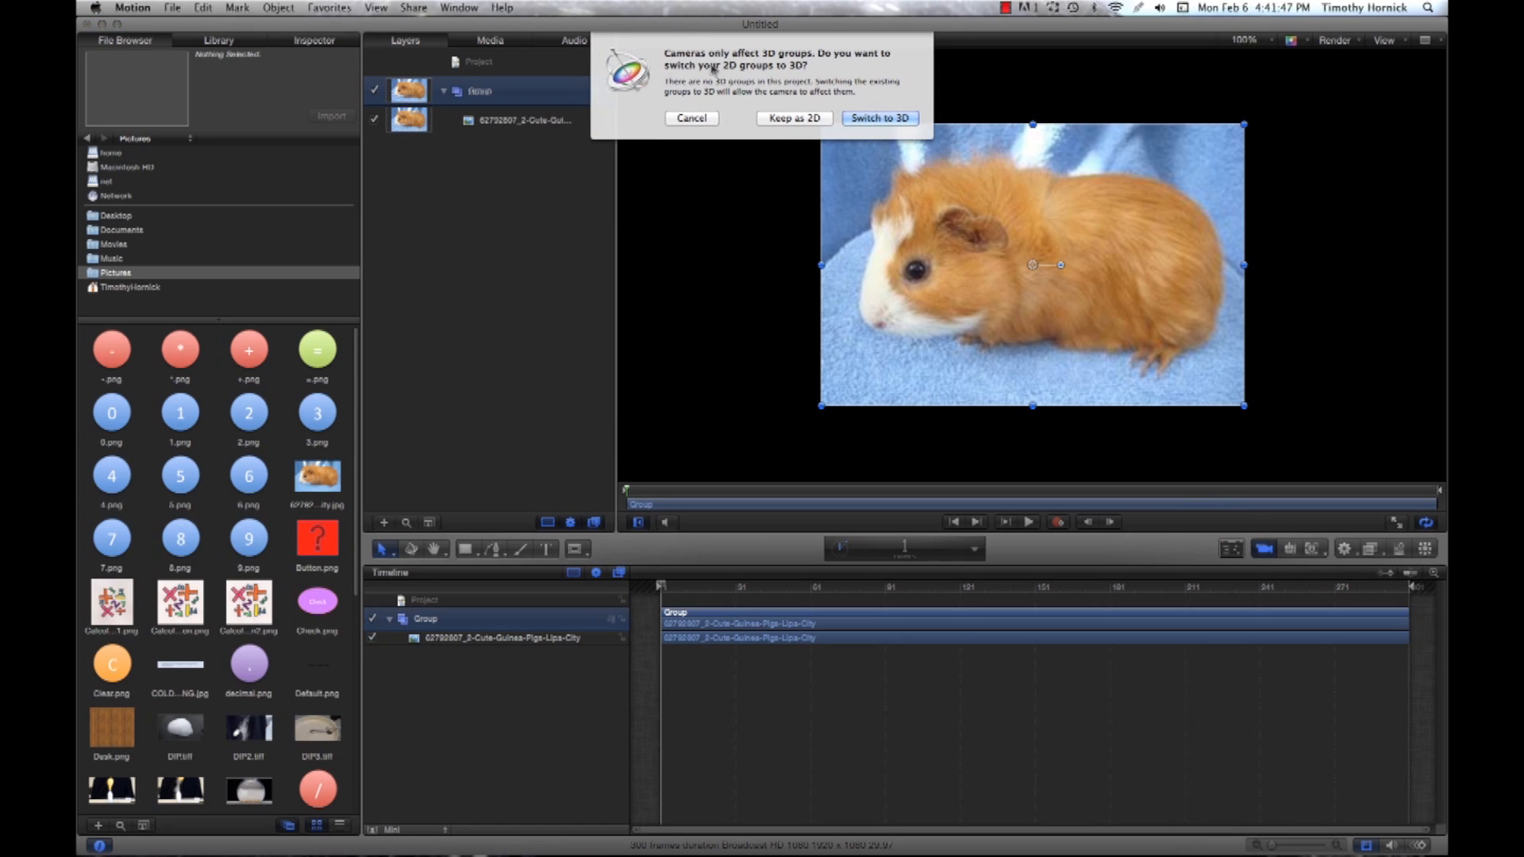
pyautogui.click(889, 118)
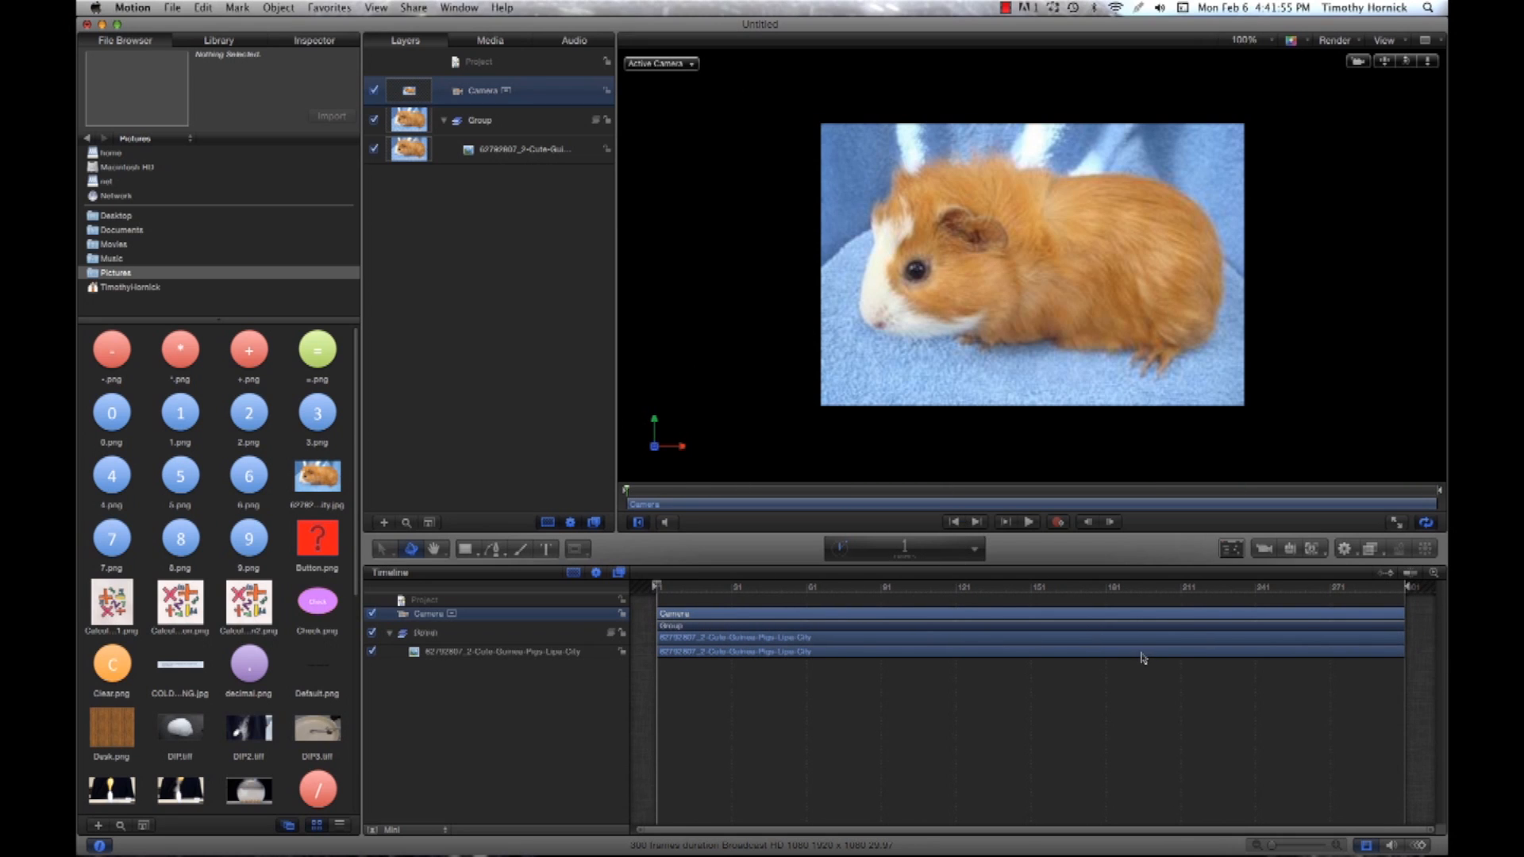
# Step: Show the camera's heads-up display and its camera settings in the Inspector, keeping the display over the empty layers area
pyautogui.click(1231, 547)
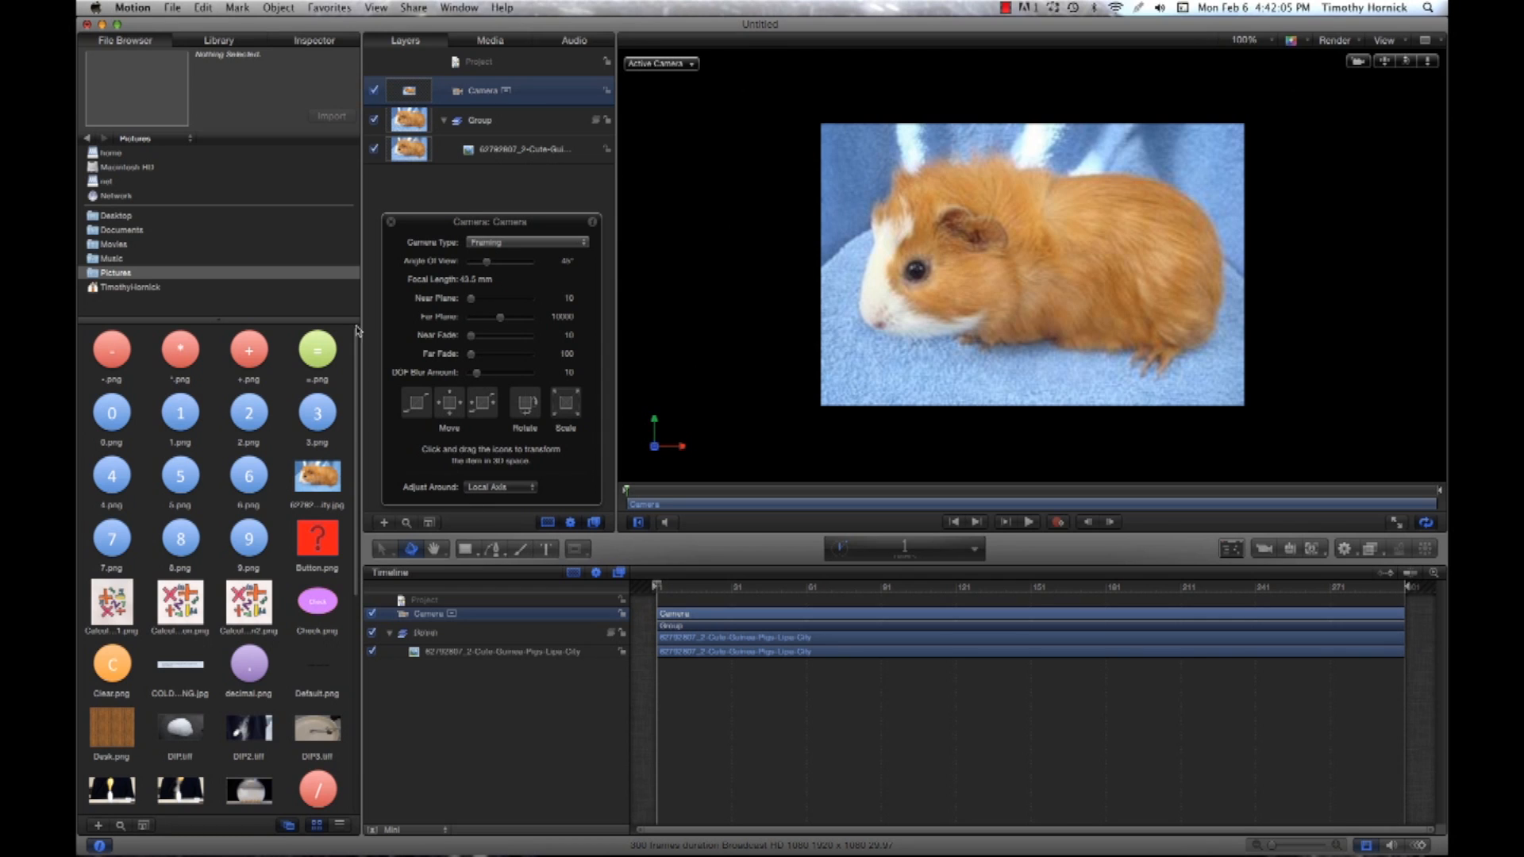
pyautogui.click(311, 40)
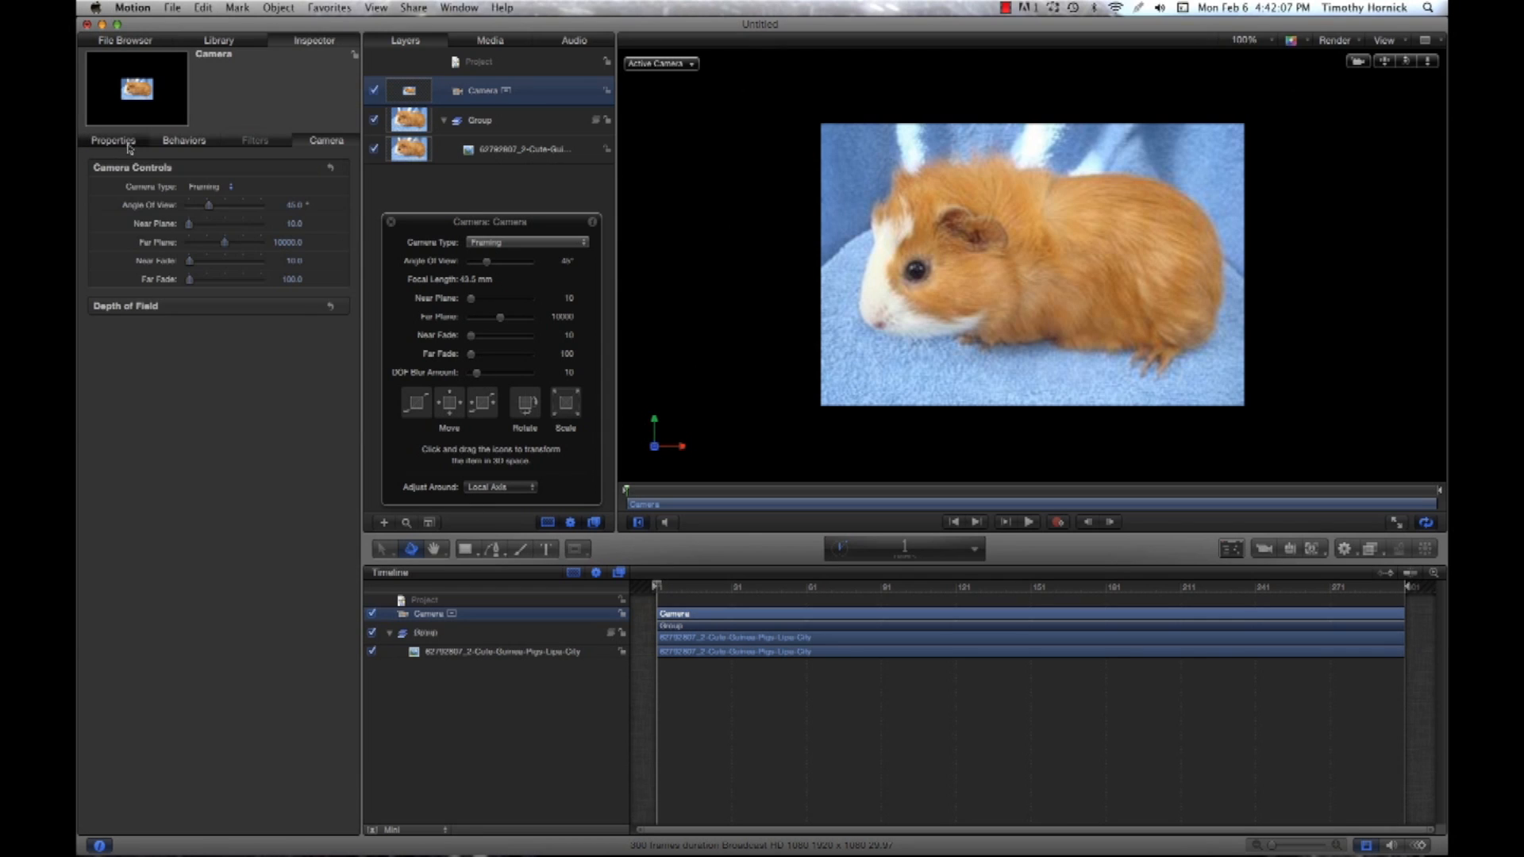
pyautogui.click(327, 141)
pyautogui.moveTo(523, 230)
pyautogui.mouseDown()
pyautogui.moveTo(545, 220)
pyautogui.moveTo(520, 208)
pyautogui.mouseUp()
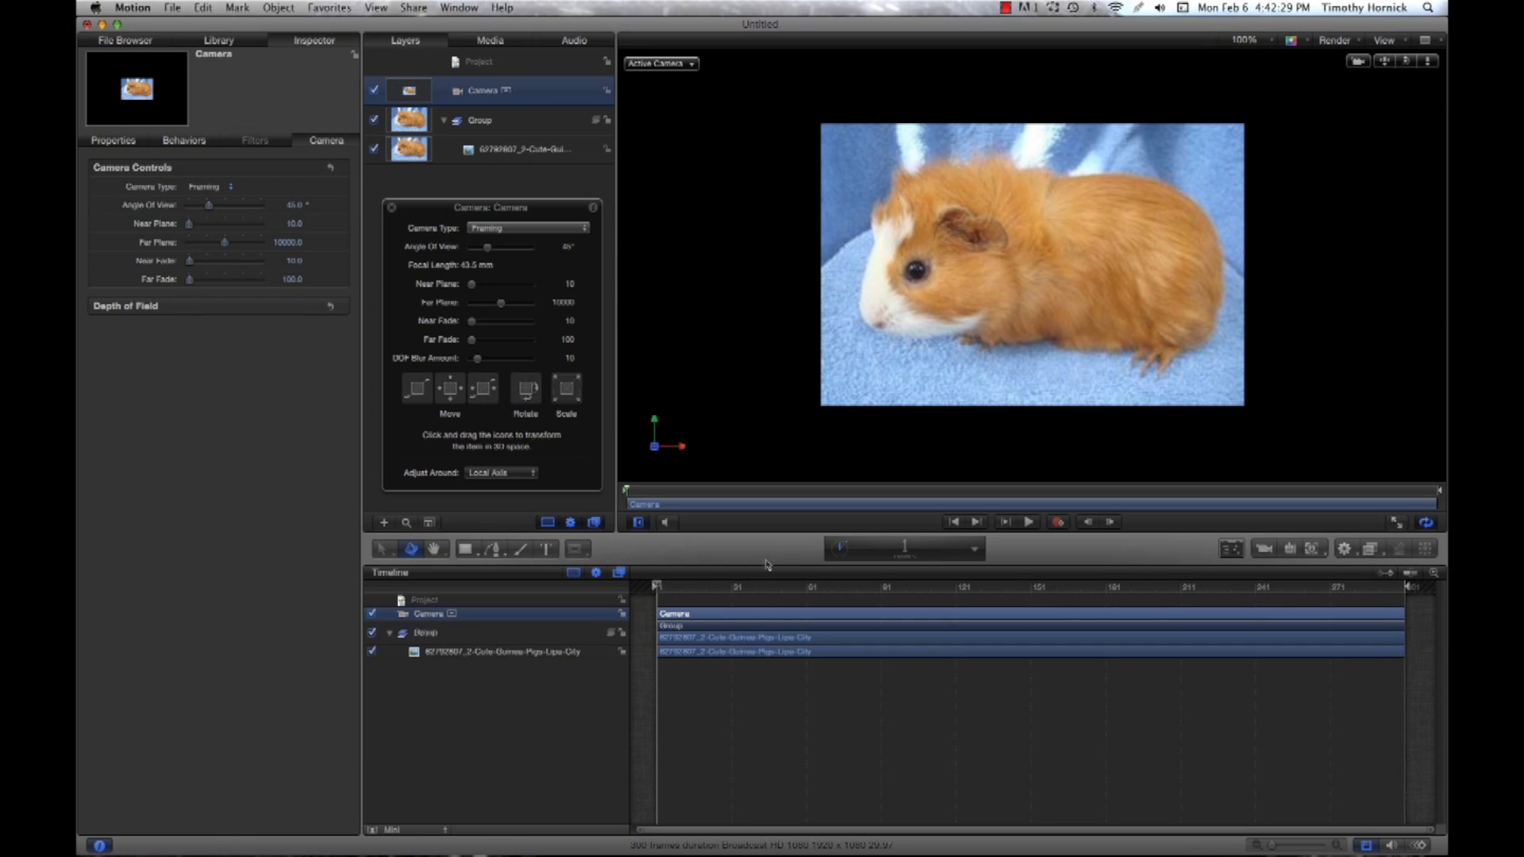
# Step: Turn on keyframe recording and move the camera closer to the picture at frame 30
pyautogui.click(1057, 523)
pyautogui.moveTo(411, 399); pyautogui.dragTo(424, 402)
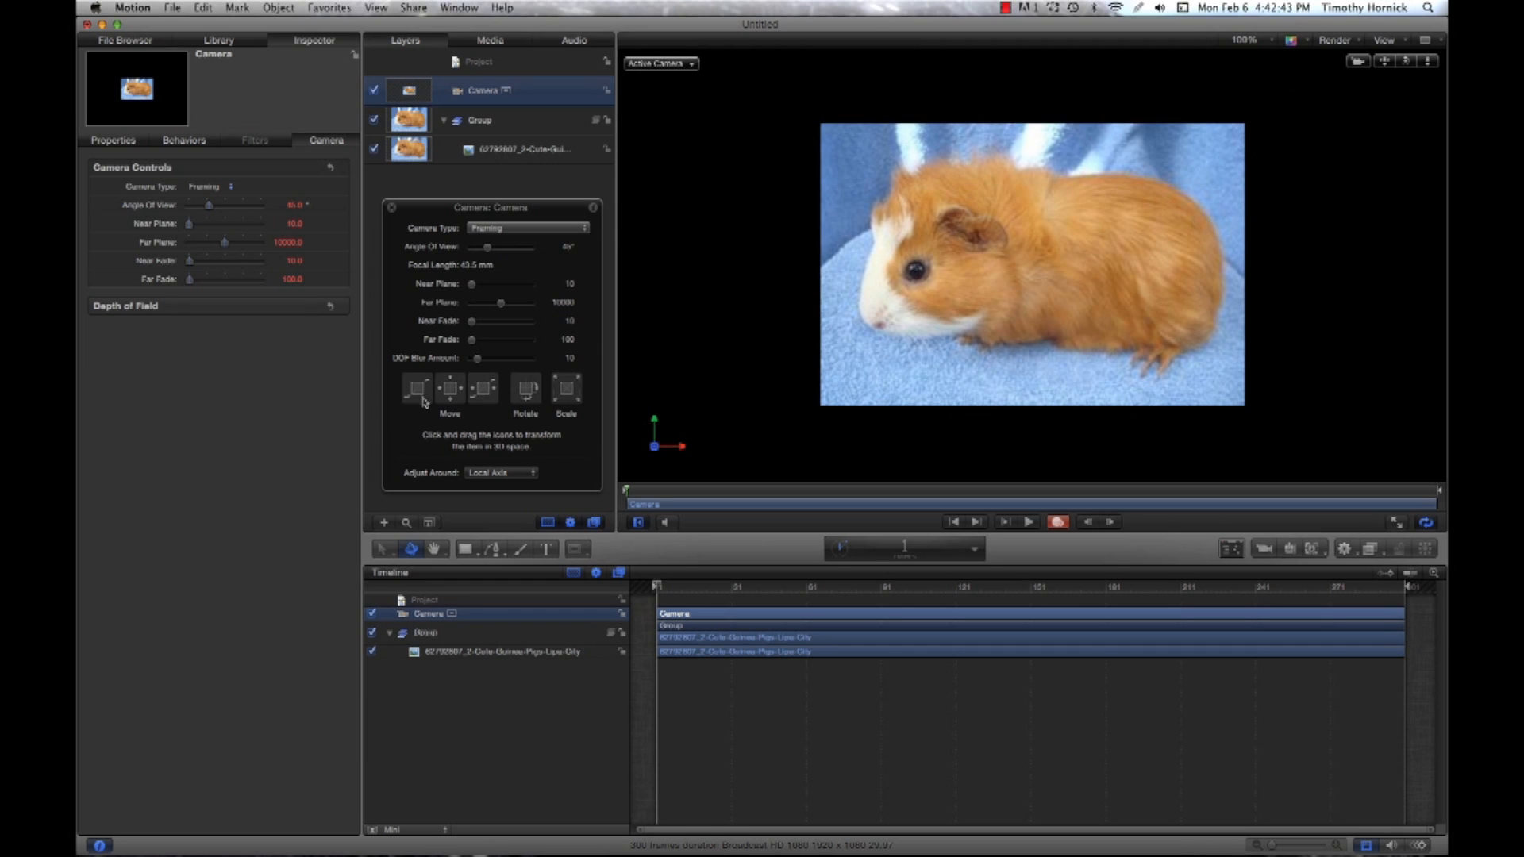
pyautogui.press('space')
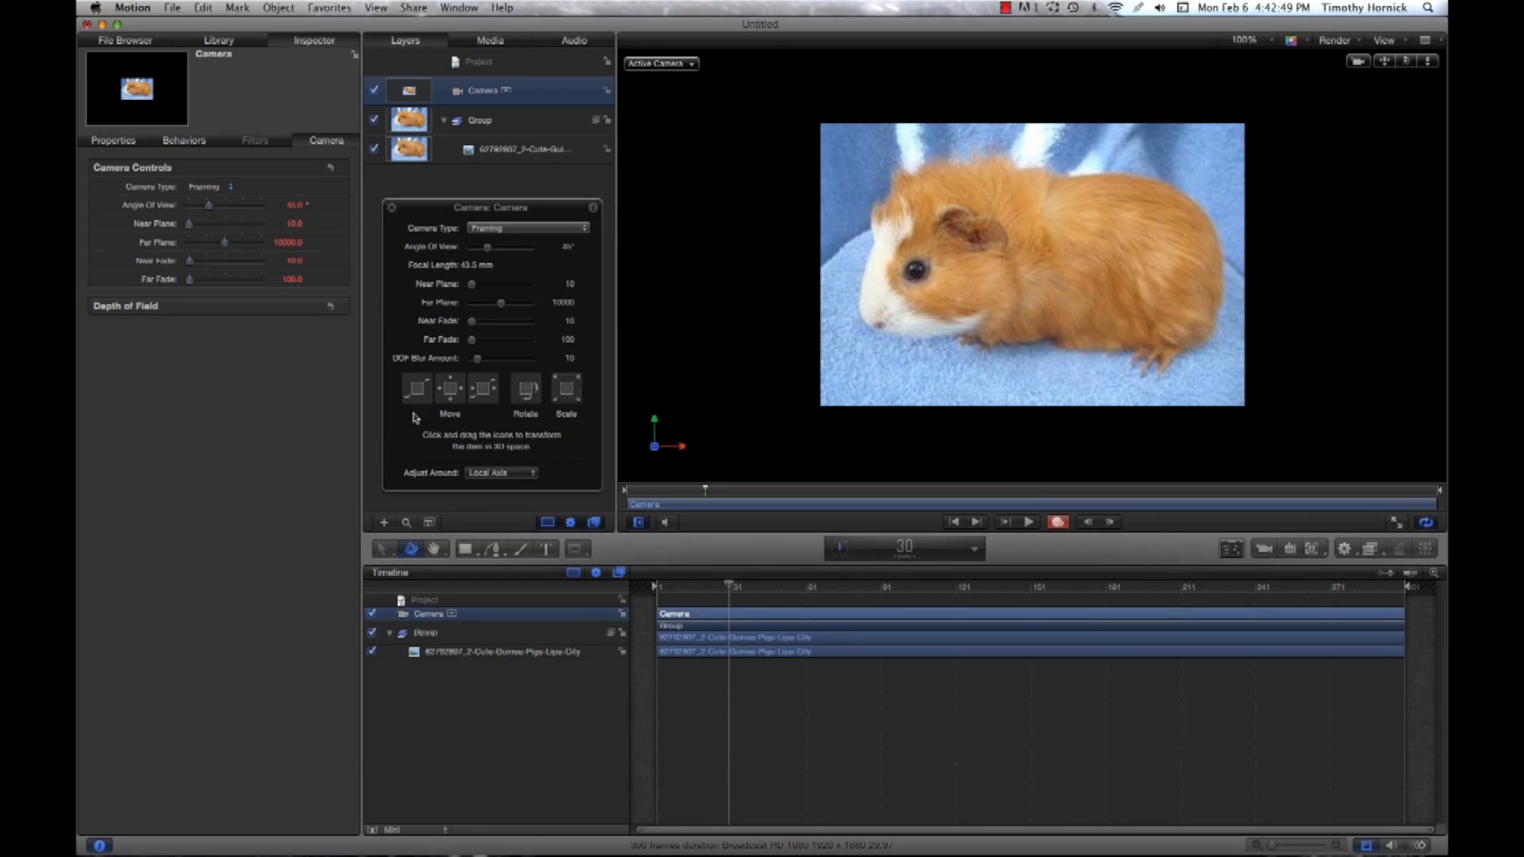
pyautogui.moveTo(420, 399); pyautogui.dragTo(538, 115)
# Step: Try rotating the camera freely around the guinea pig picture at frame 30
pyautogui.moveTo(519, 388)
pyautogui.mouseDown()
pyautogui.moveTo(529, 394)
pyautogui.moveTo(502, 389)
pyautogui.mouseUp()
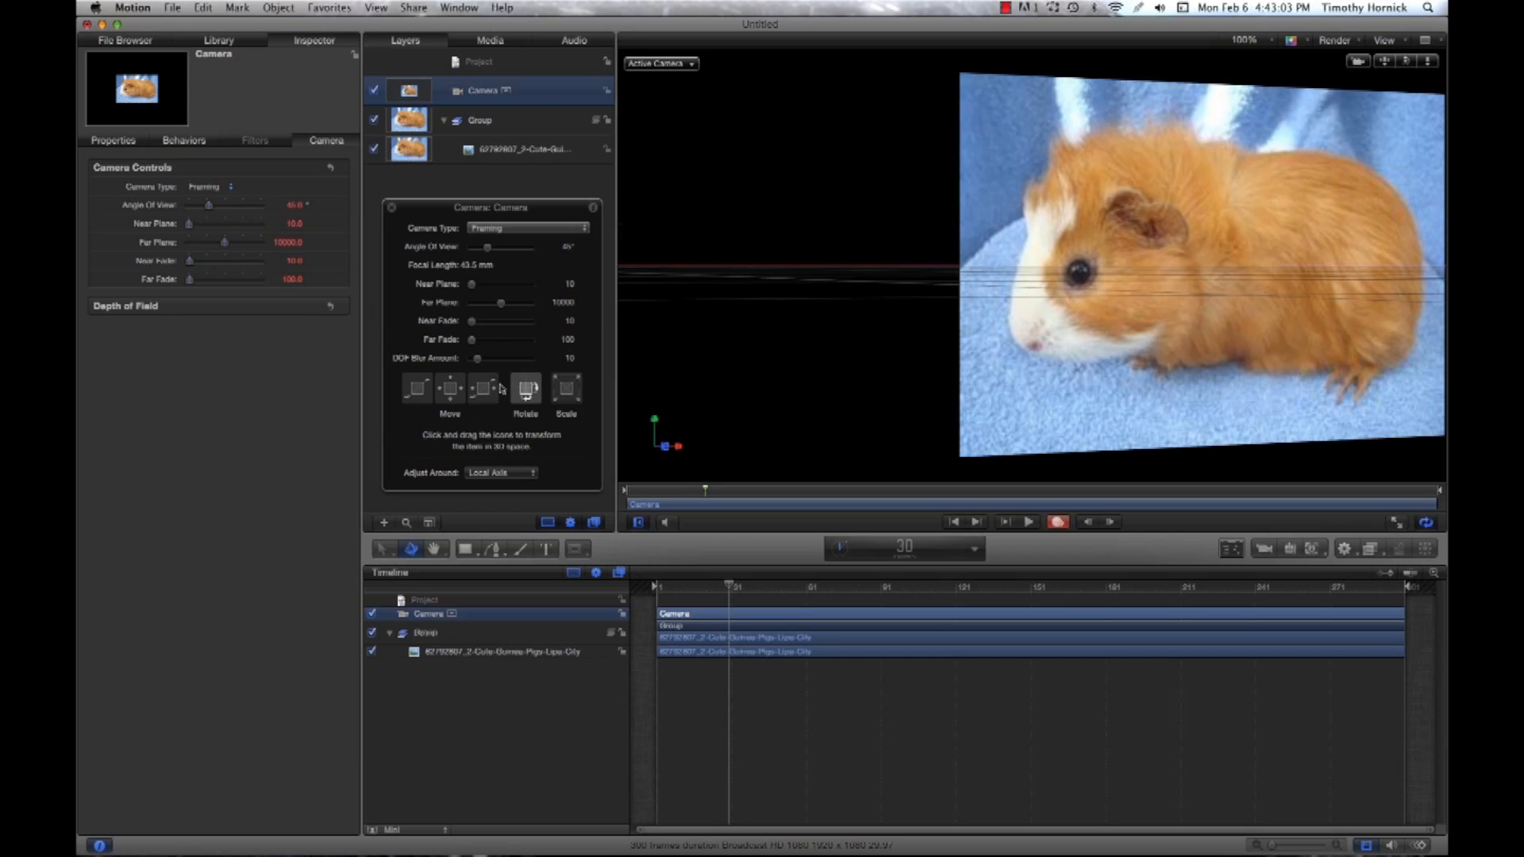
pyautogui.moveTo(500, 410); pyautogui.dragTo(548, 421)
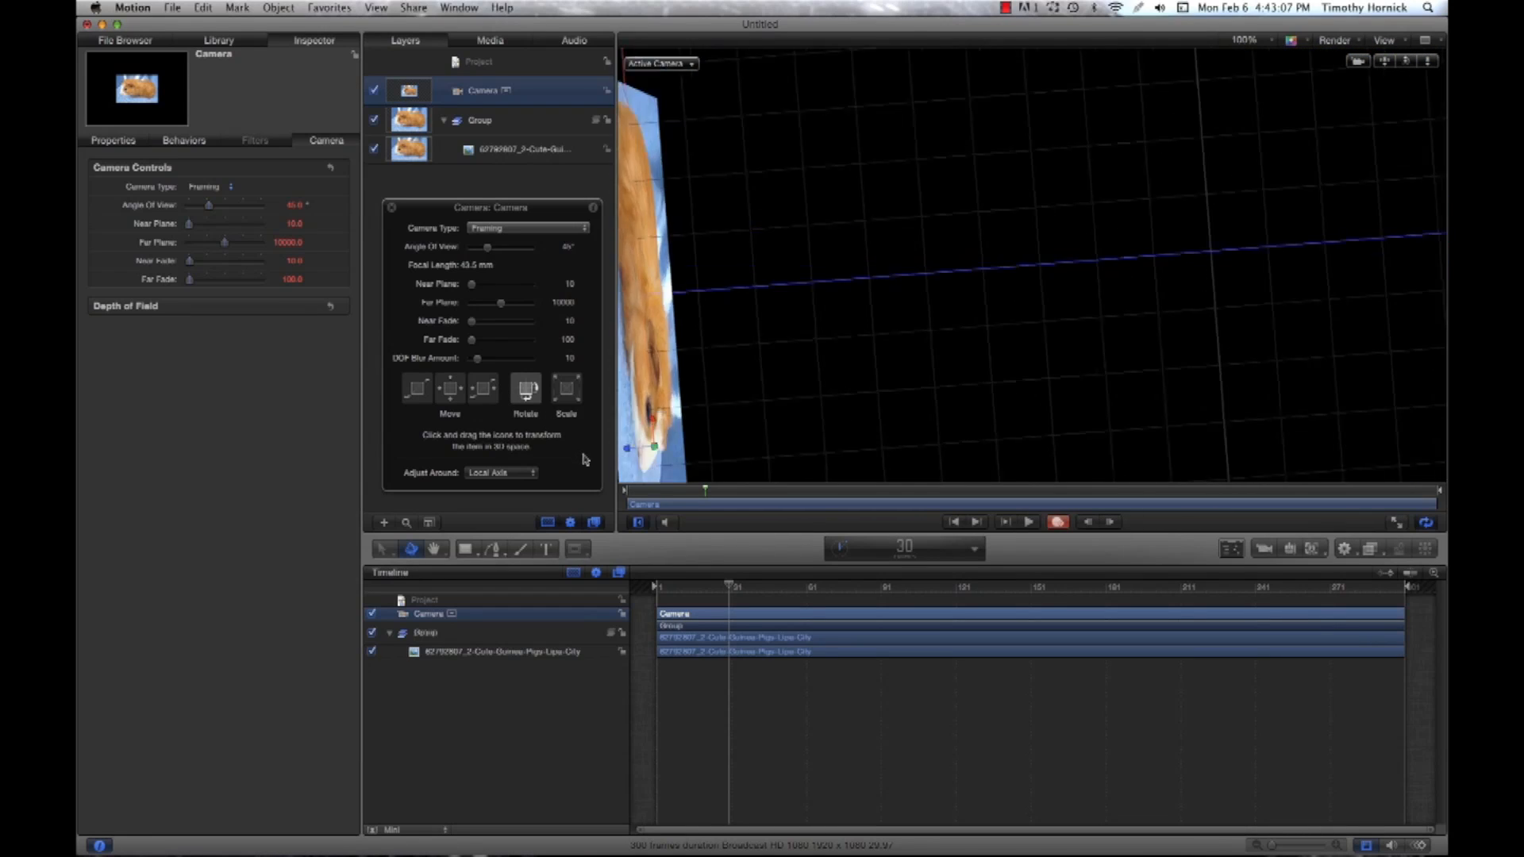
pyautogui.moveTo(565, 474); pyautogui.dragTo(525, 479)
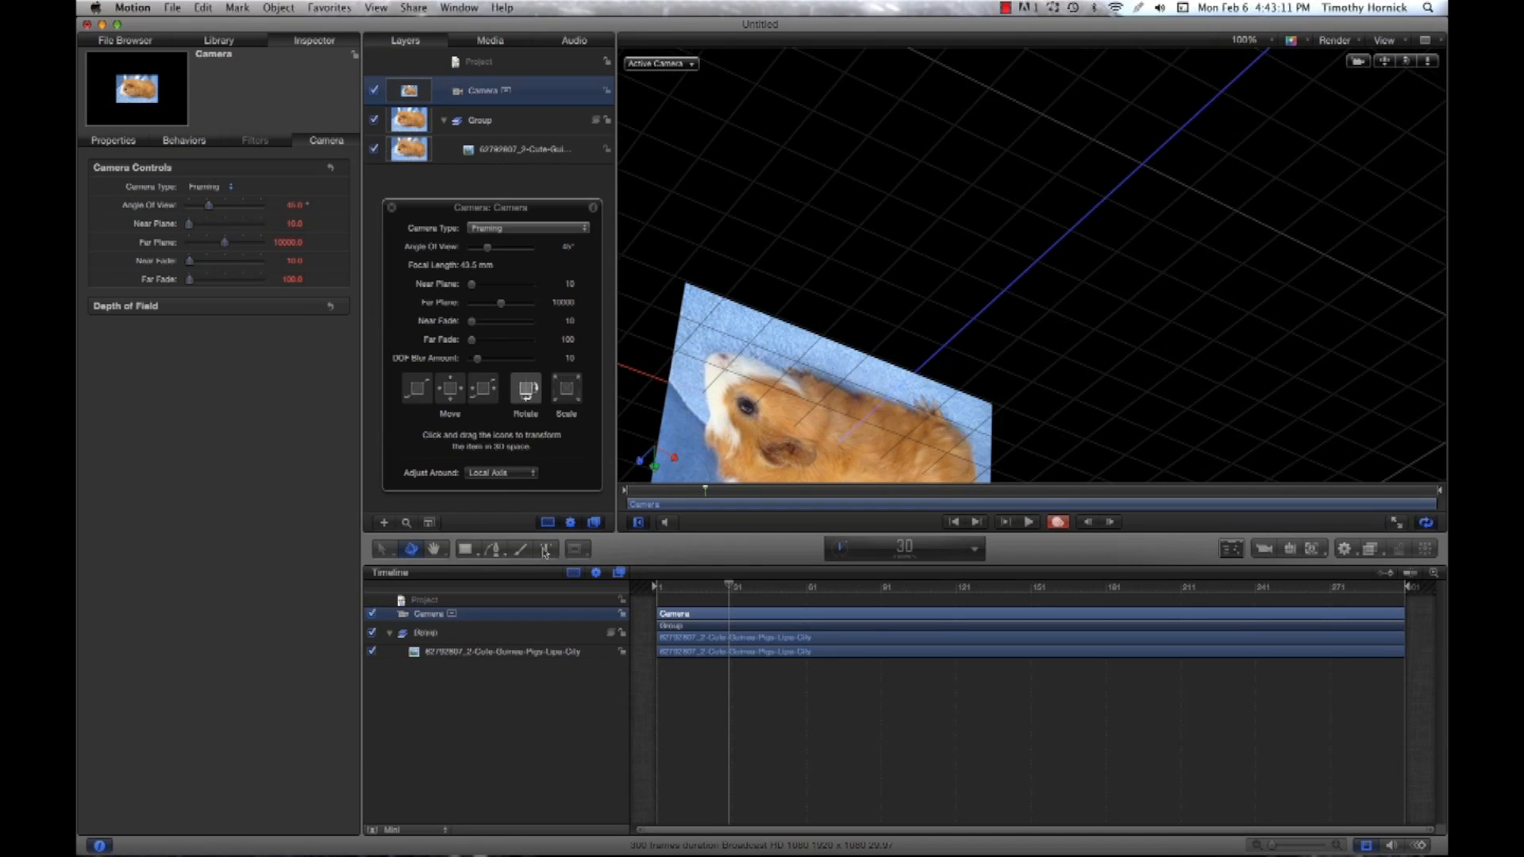
pyautogui.moveTo(551, 593); pyautogui.dragTo(550, 624)
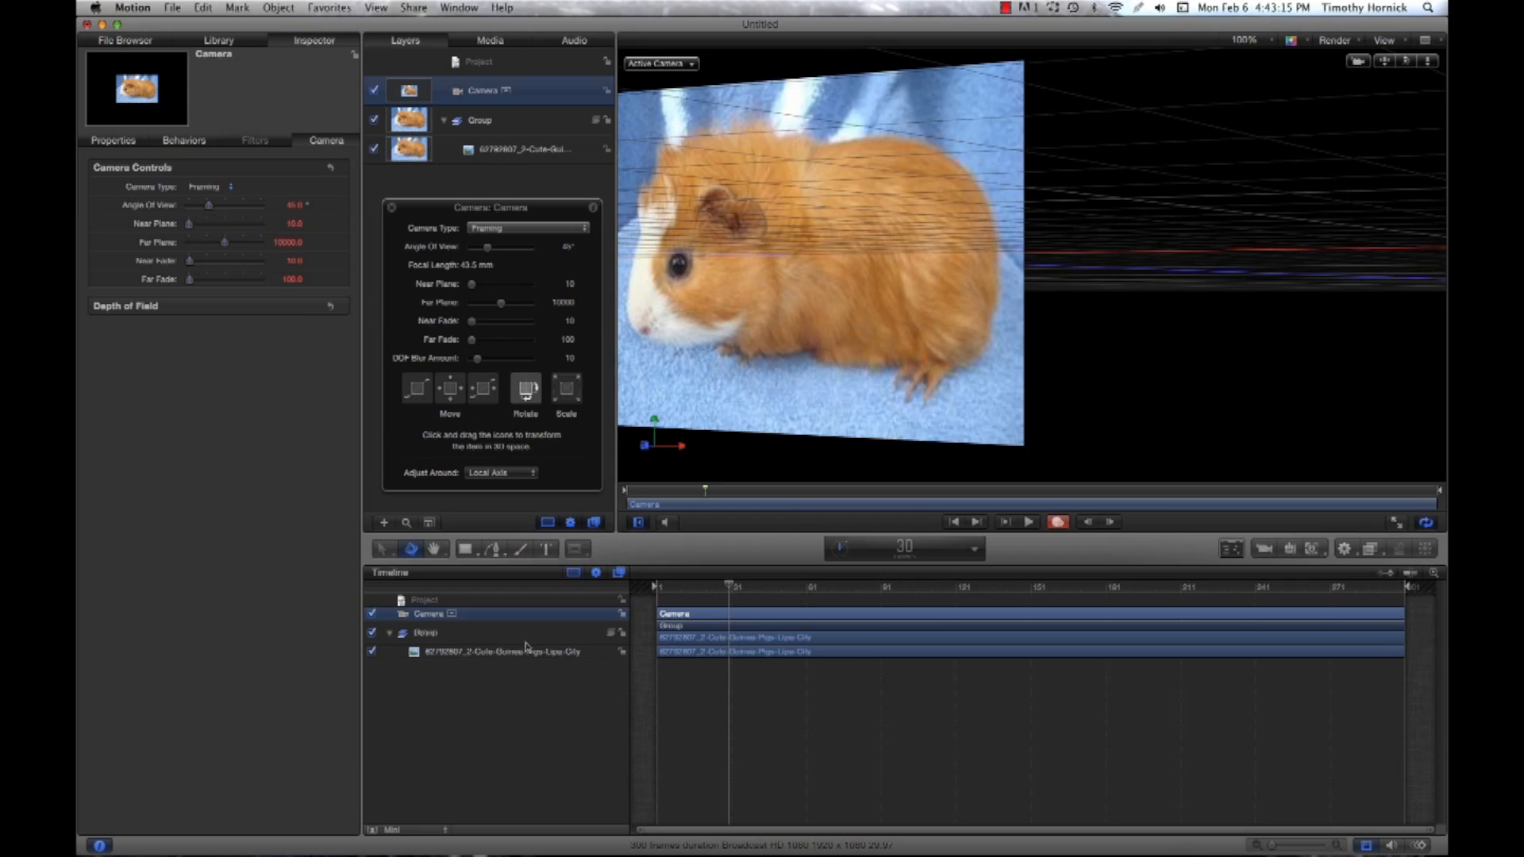
pyautogui.moveTo(510, 652); pyautogui.dragTo(509, 653)
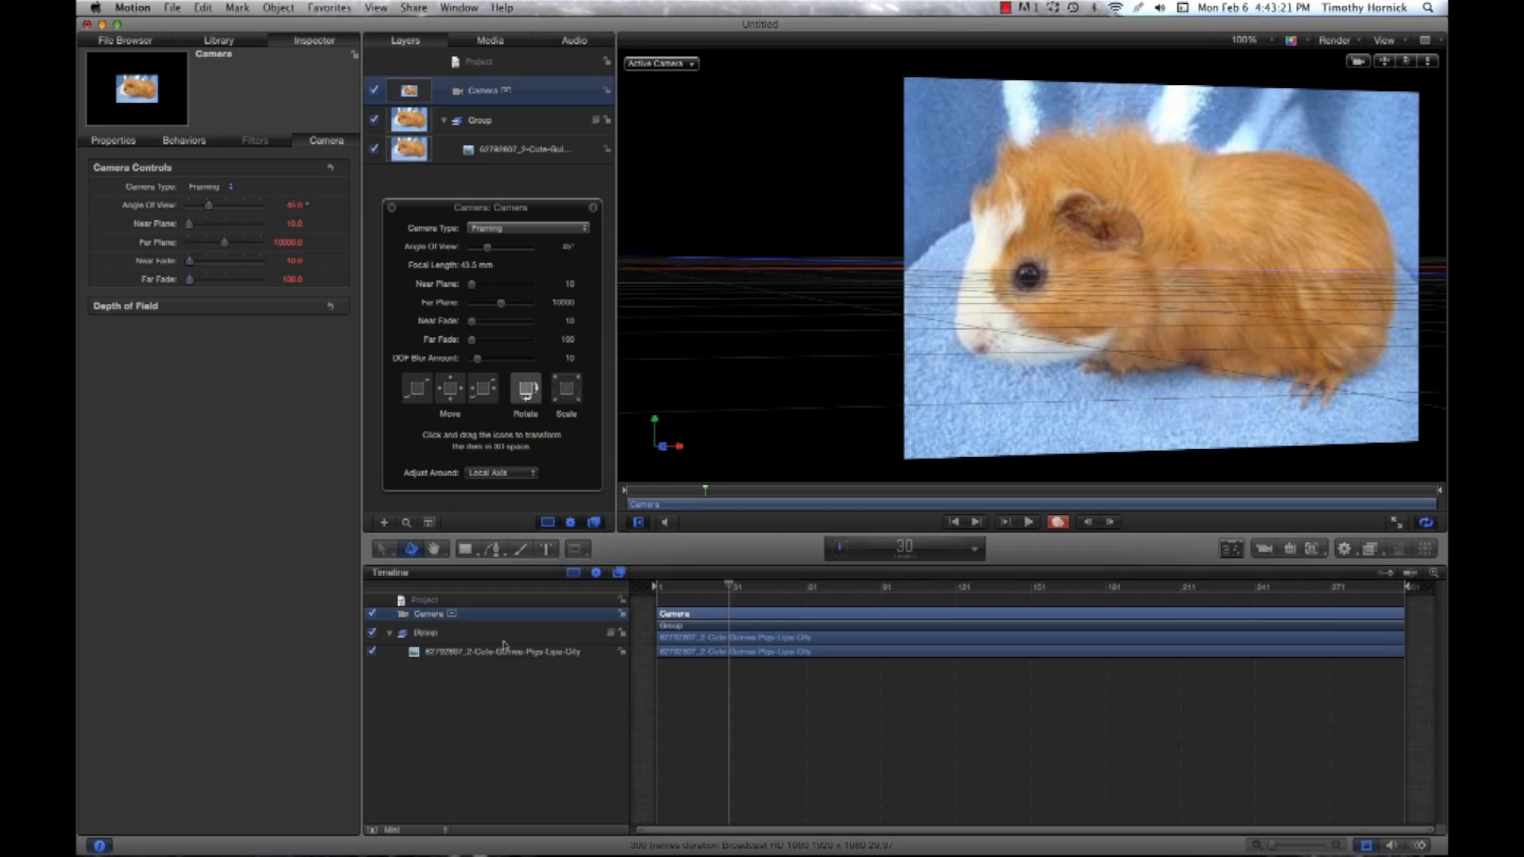
pyautogui.moveTo(509, 647); pyautogui.dragTo(531, 591)
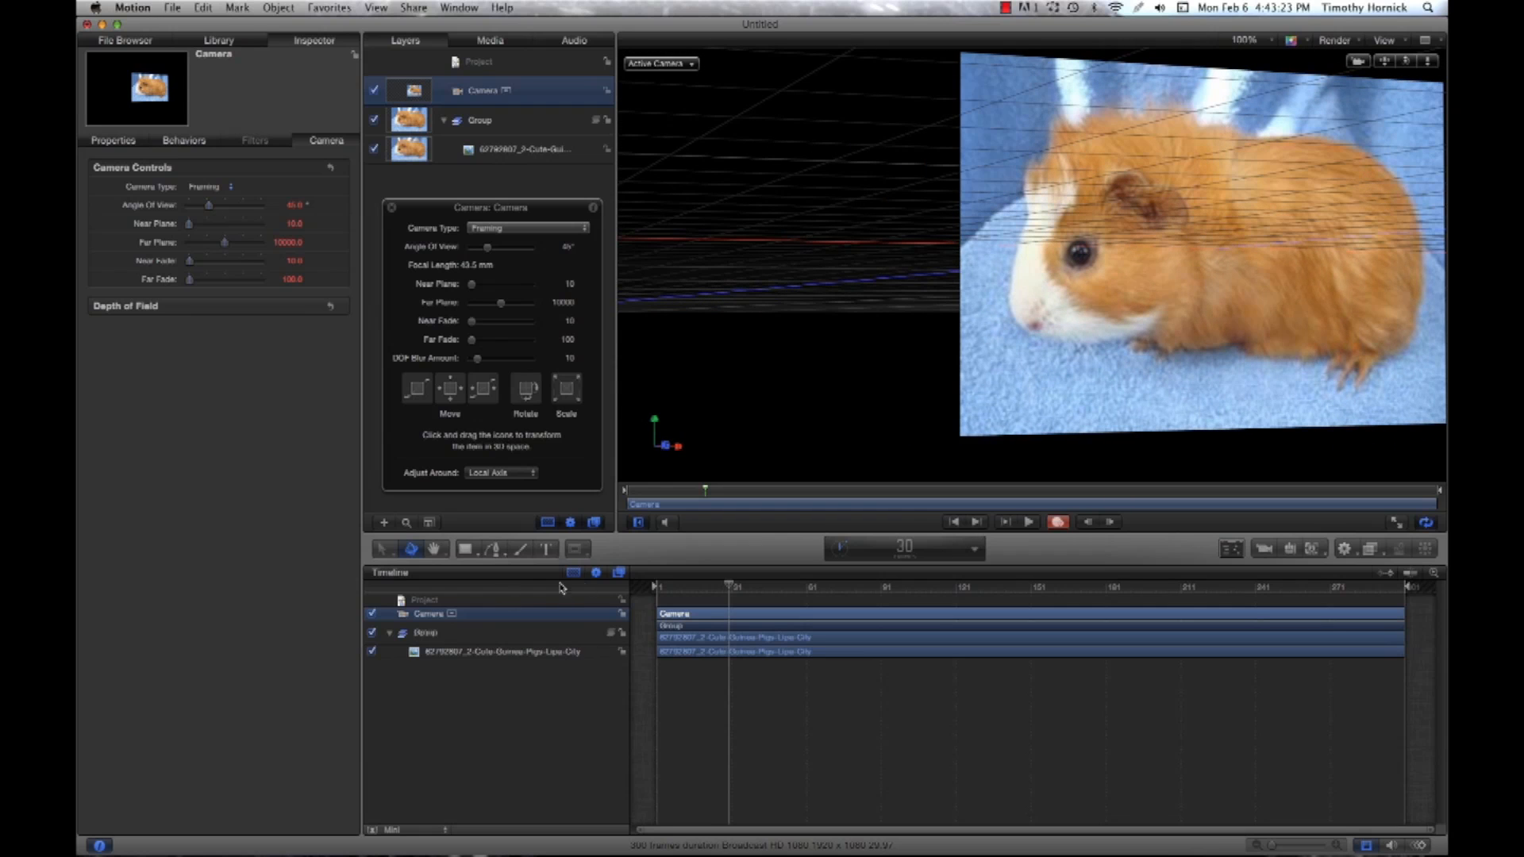
# Step: Stop recording, scrub through the camera move from frame 1, and undo the camera rotation
pyautogui.click(1064, 523)
pyautogui.moveTo(731, 587); pyautogui.dragTo(662, 581)
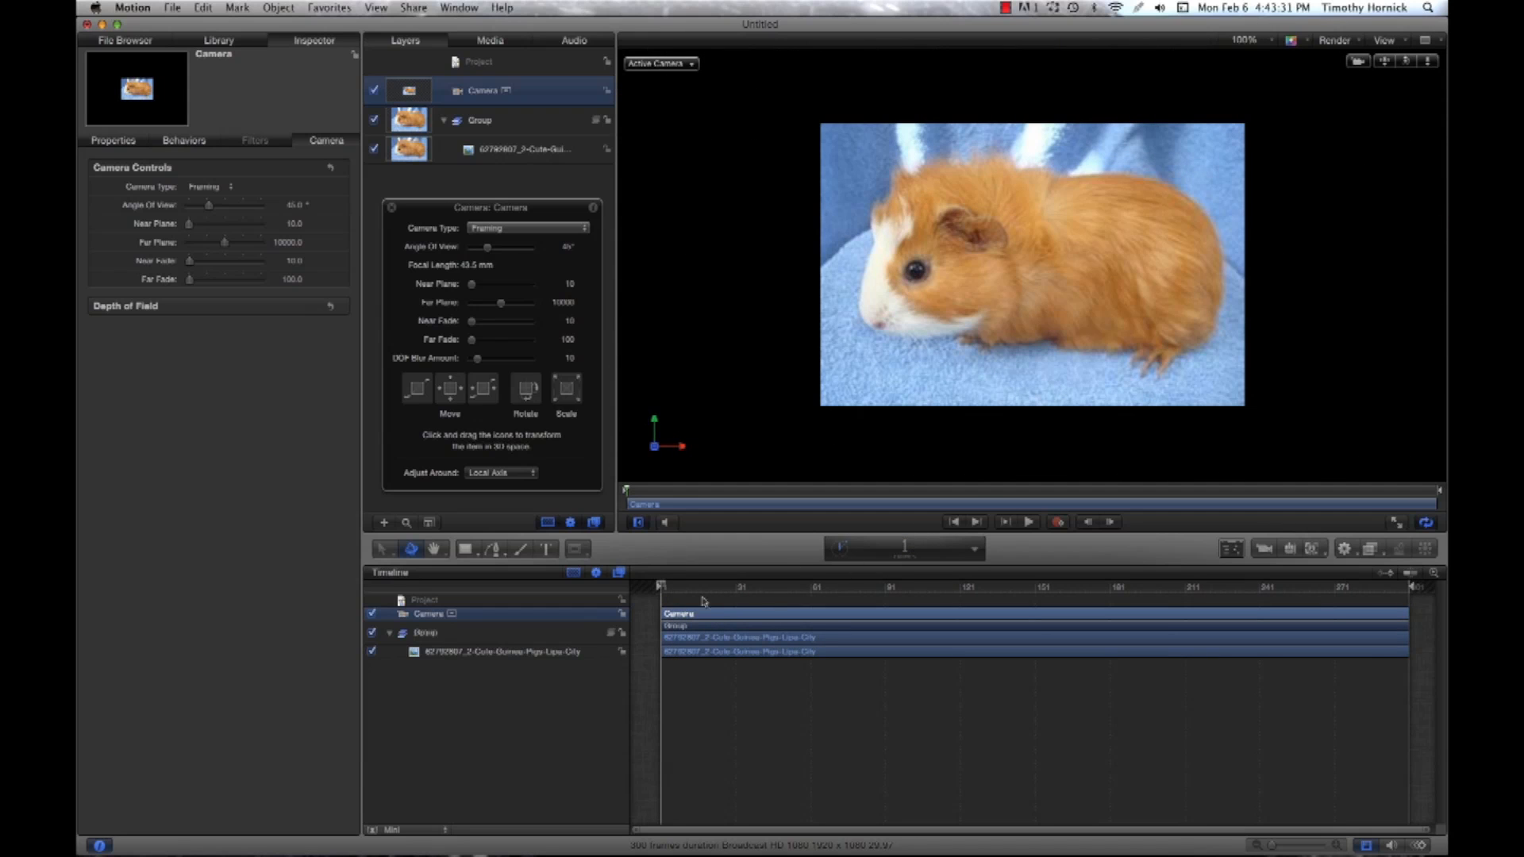
pyautogui.moveTo(663, 586); pyautogui.dragTo(701, 594)
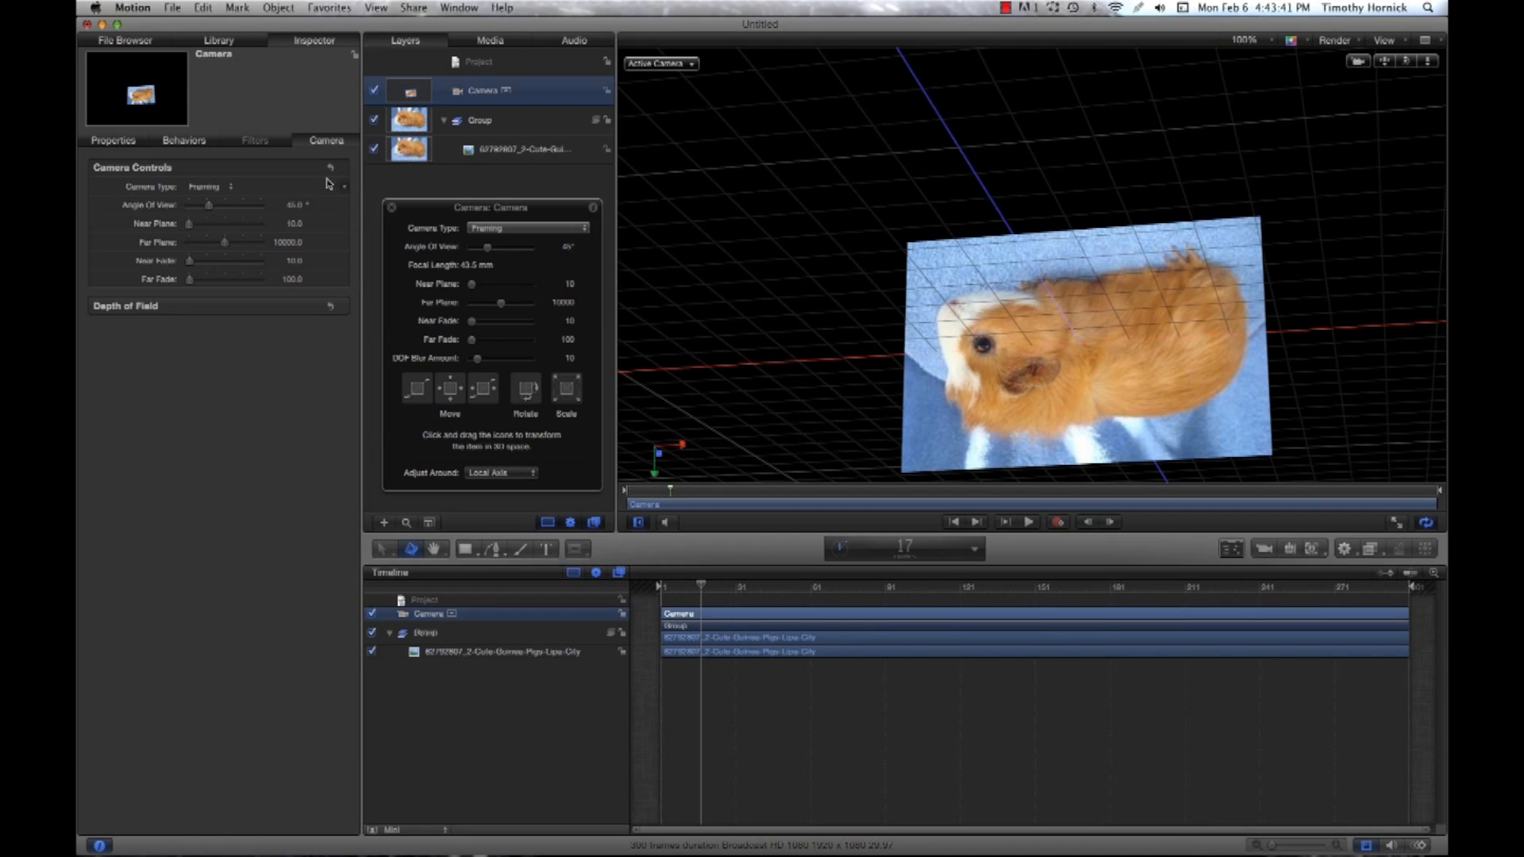
pyautogui.press('super+z')
pyautogui.moveTo(701, 588); pyautogui.dragTo(659, 589)
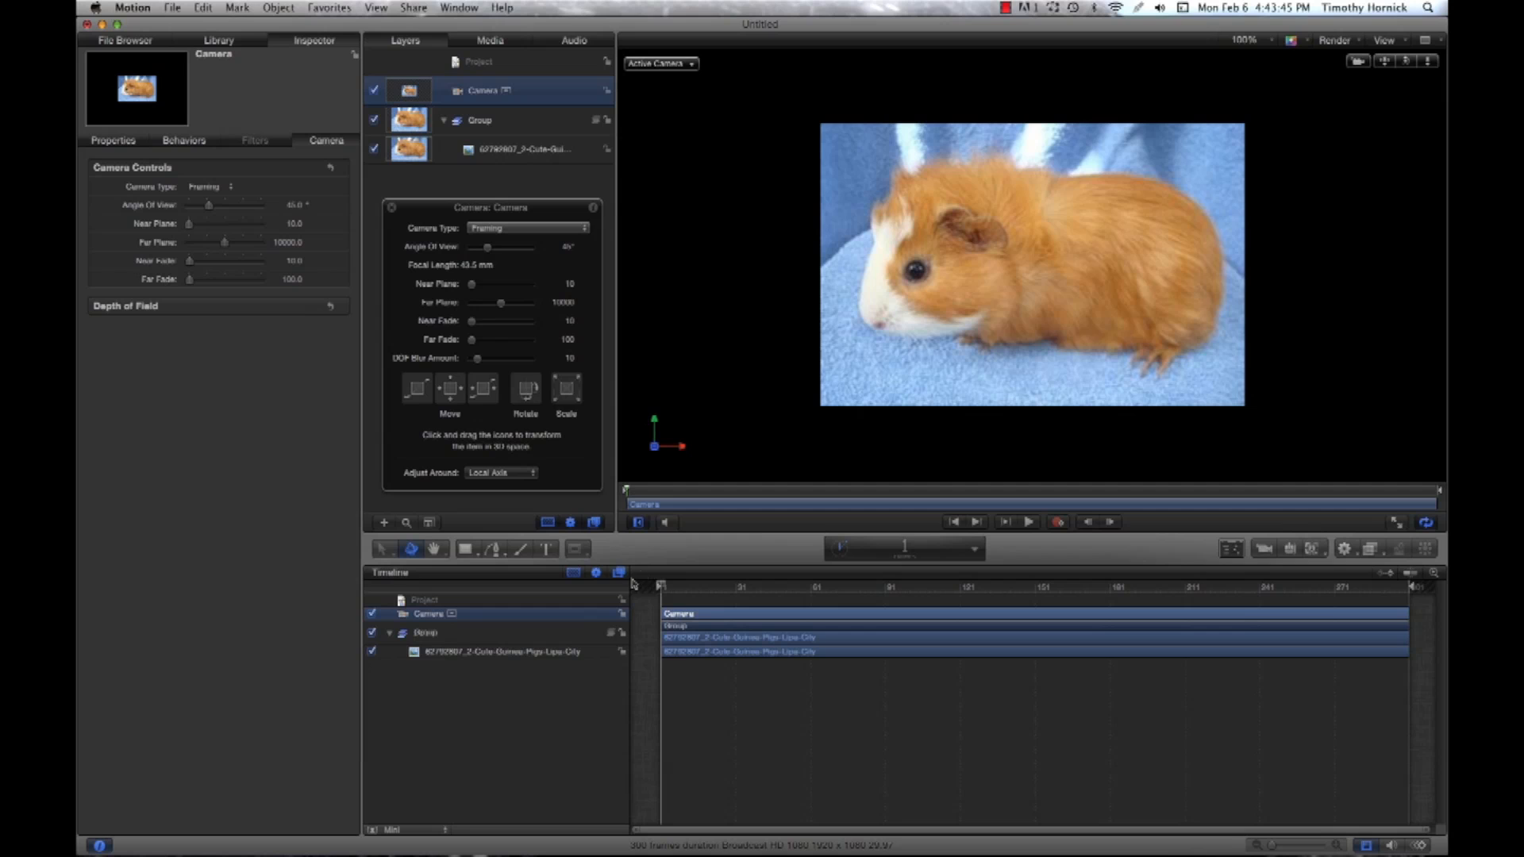
# Step: Record a slight camera rotation at frame 10 so the picture is seen at an angle
pyautogui.click(1058, 521)
pyautogui.press('space')
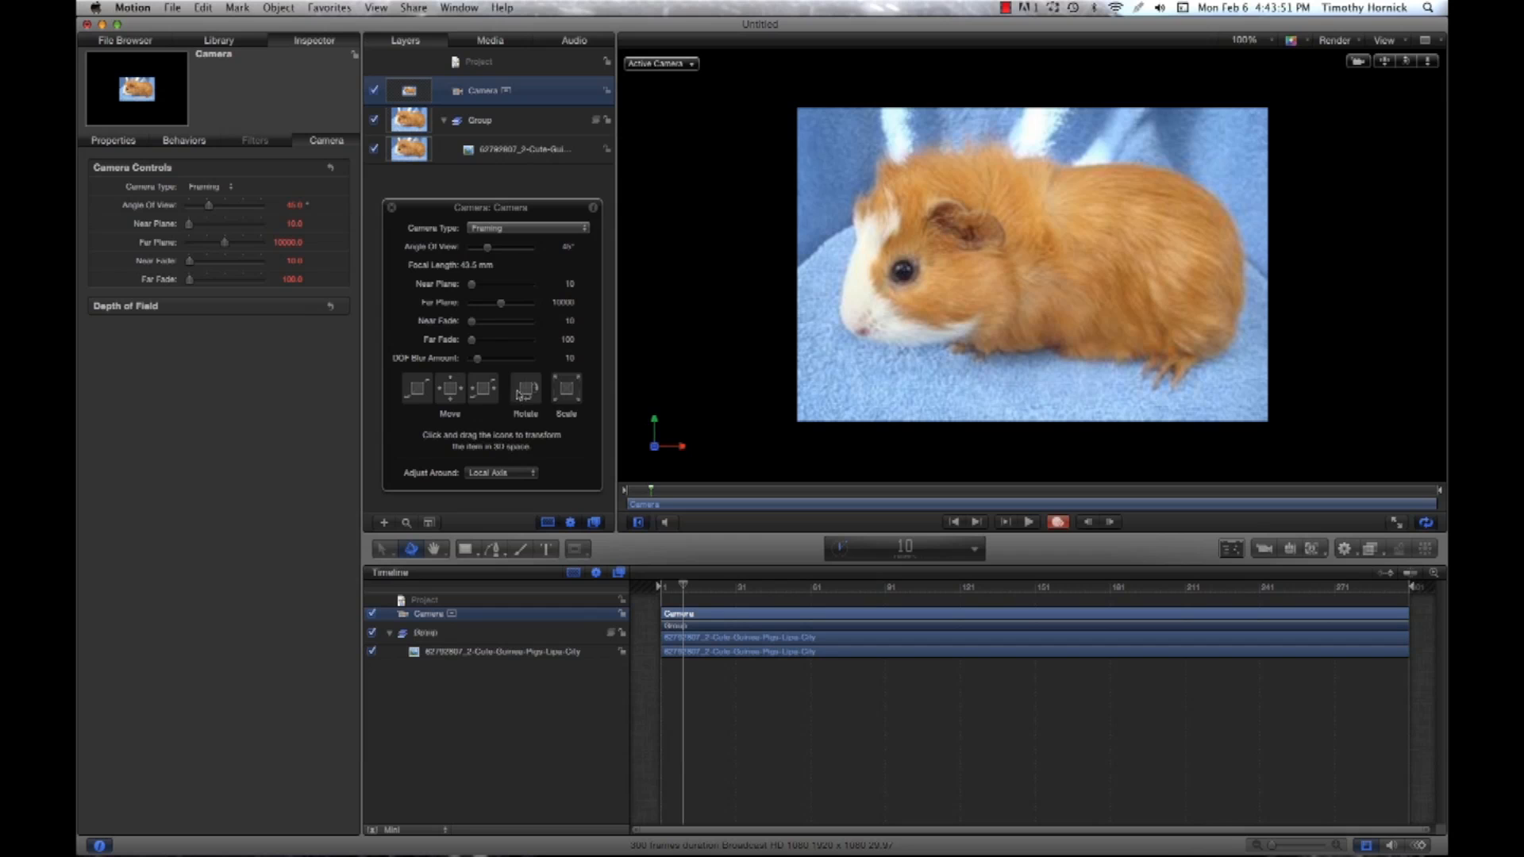
pyautogui.moveTo(518, 391); pyautogui.dragTo(527, 394)
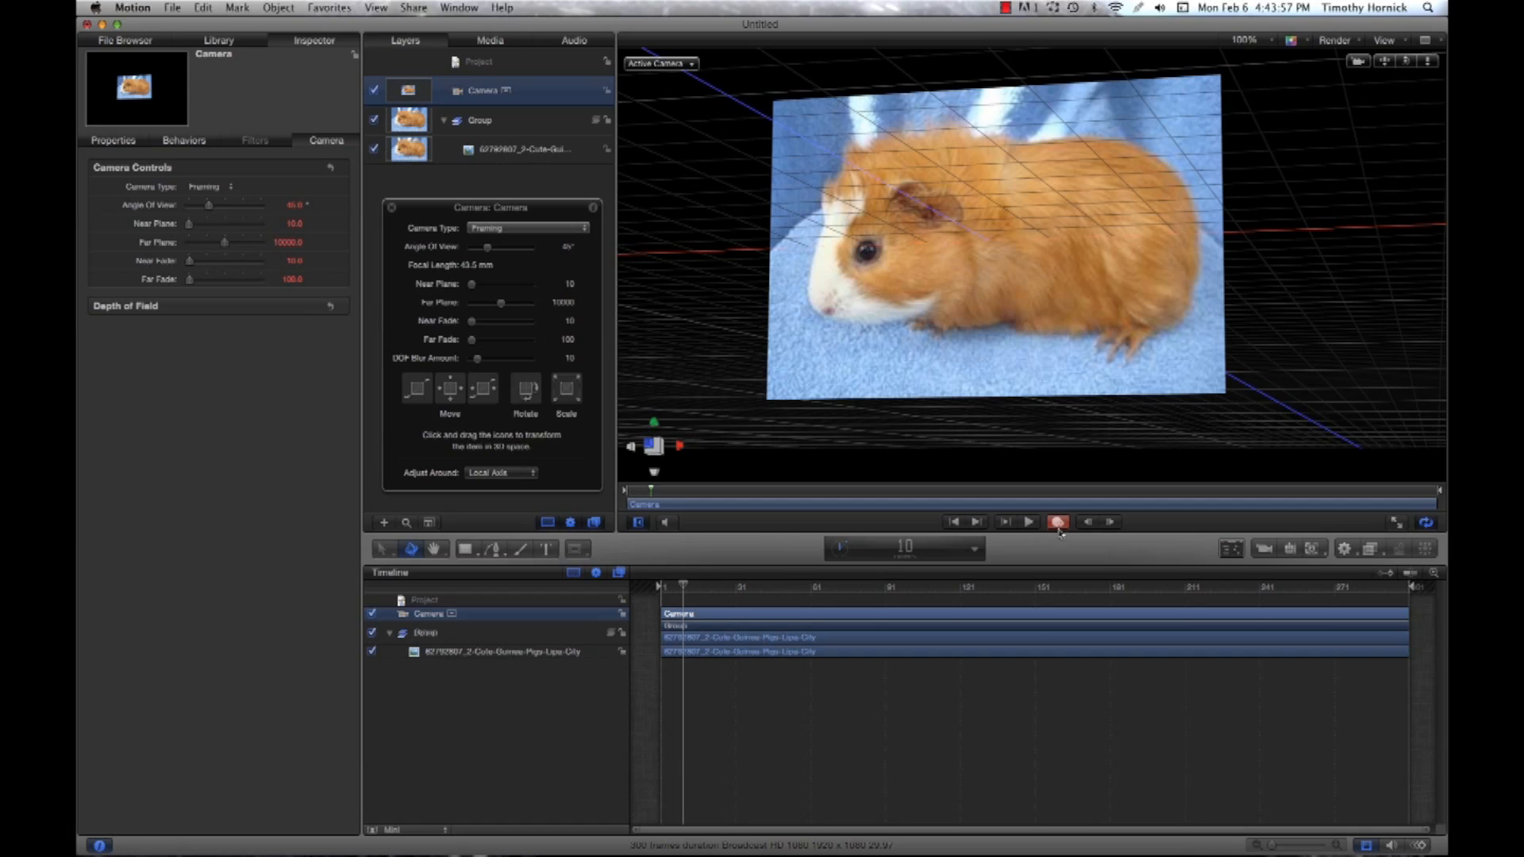
# Step: Render part of a RAM preview and play the camera animation from the first frame
pyautogui.moveTo(685, 589); pyautogui.dragTo(633, 596)
pyautogui.press('super+r')
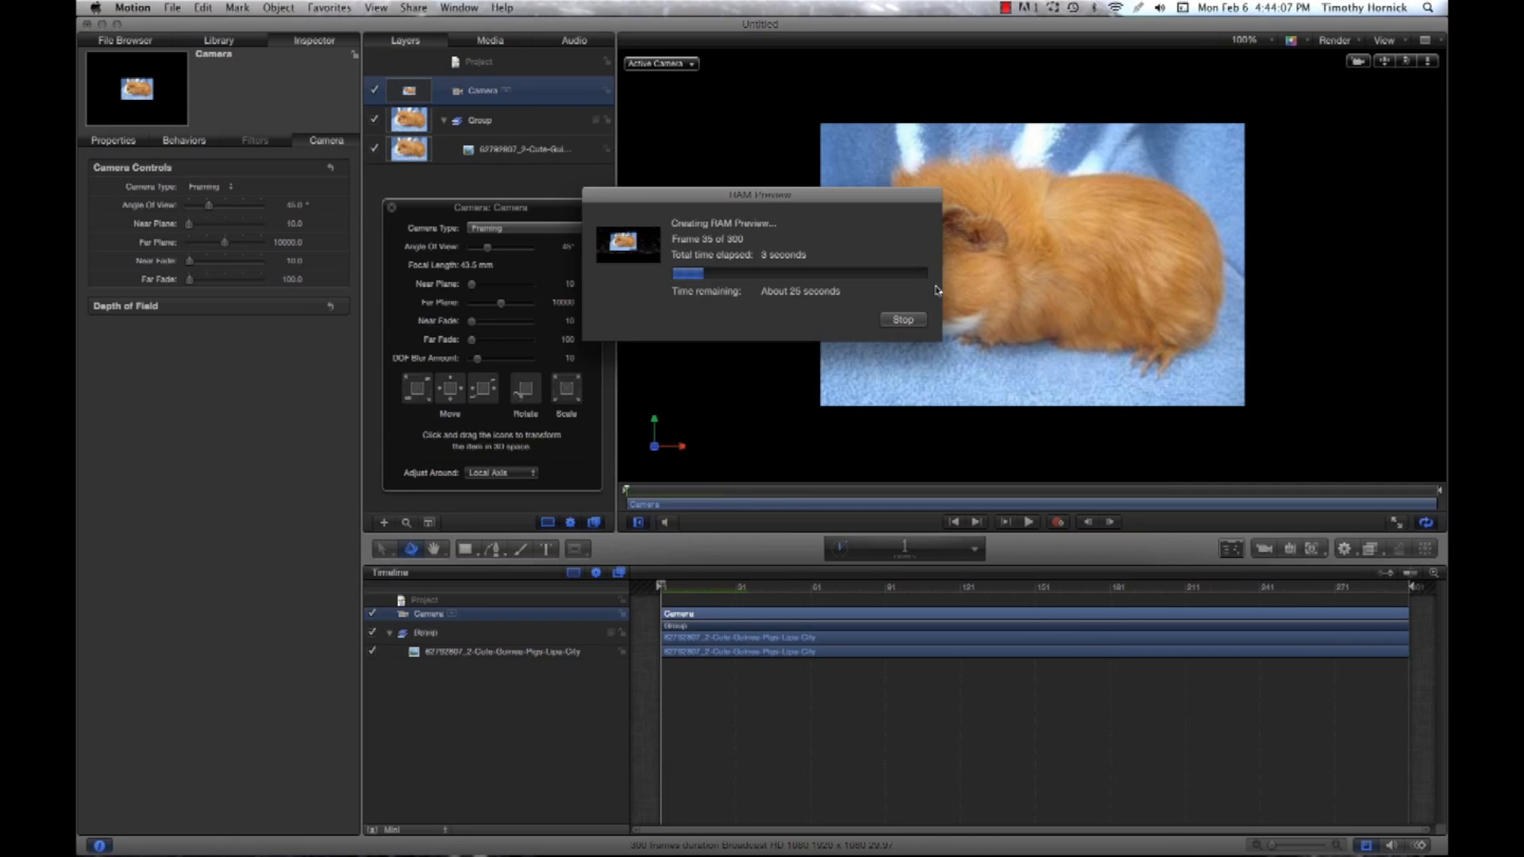
pyautogui.click(916, 320)
pyautogui.click(1027, 523)
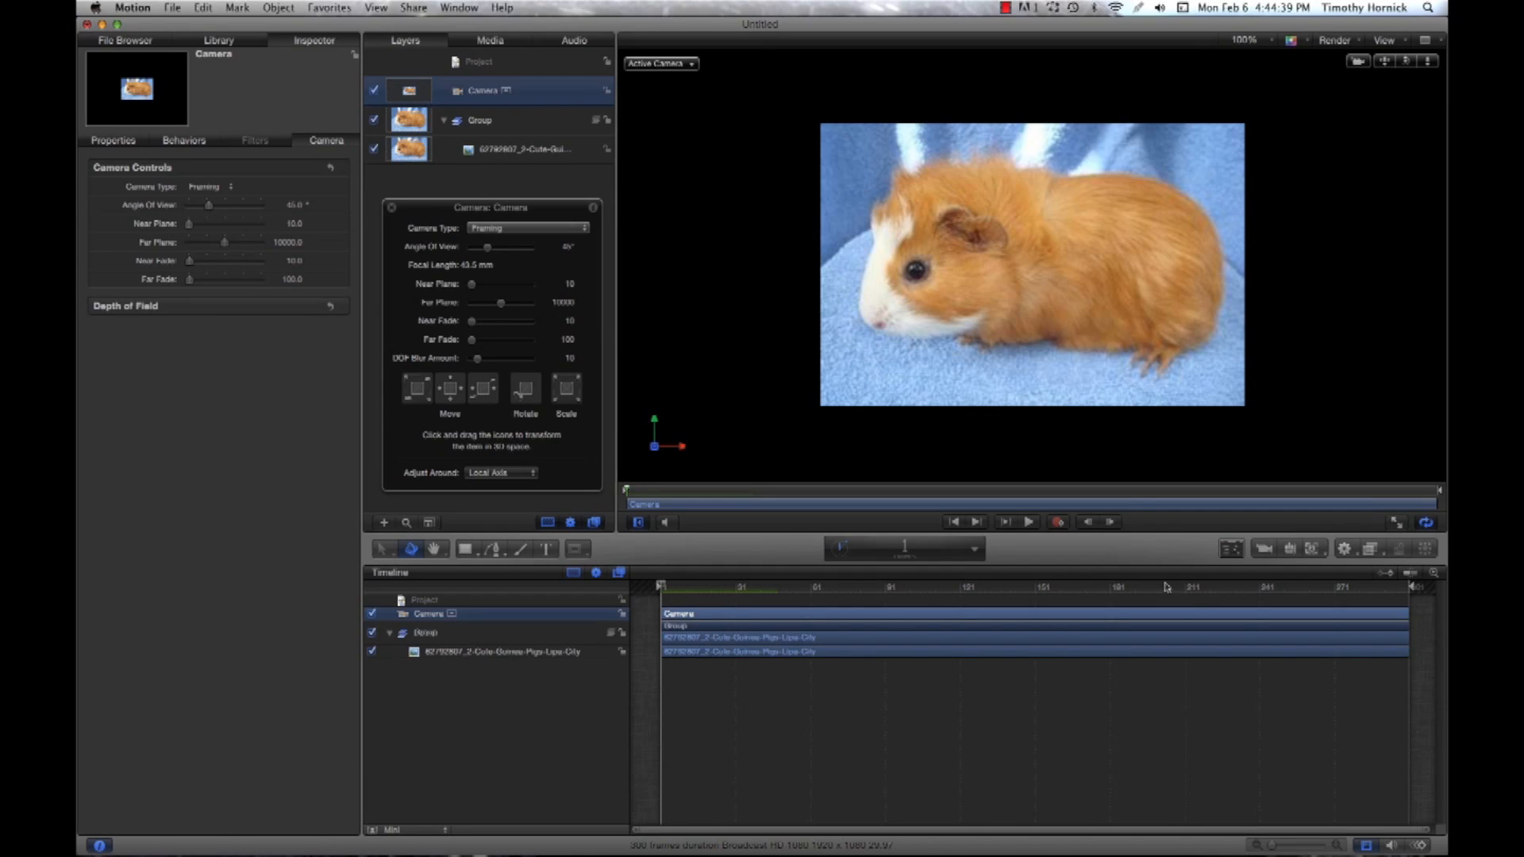
# Step: Add a point light and place it over the upper-right corner of the guinea pig picture at frame 1
pyautogui.click(1289, 548)
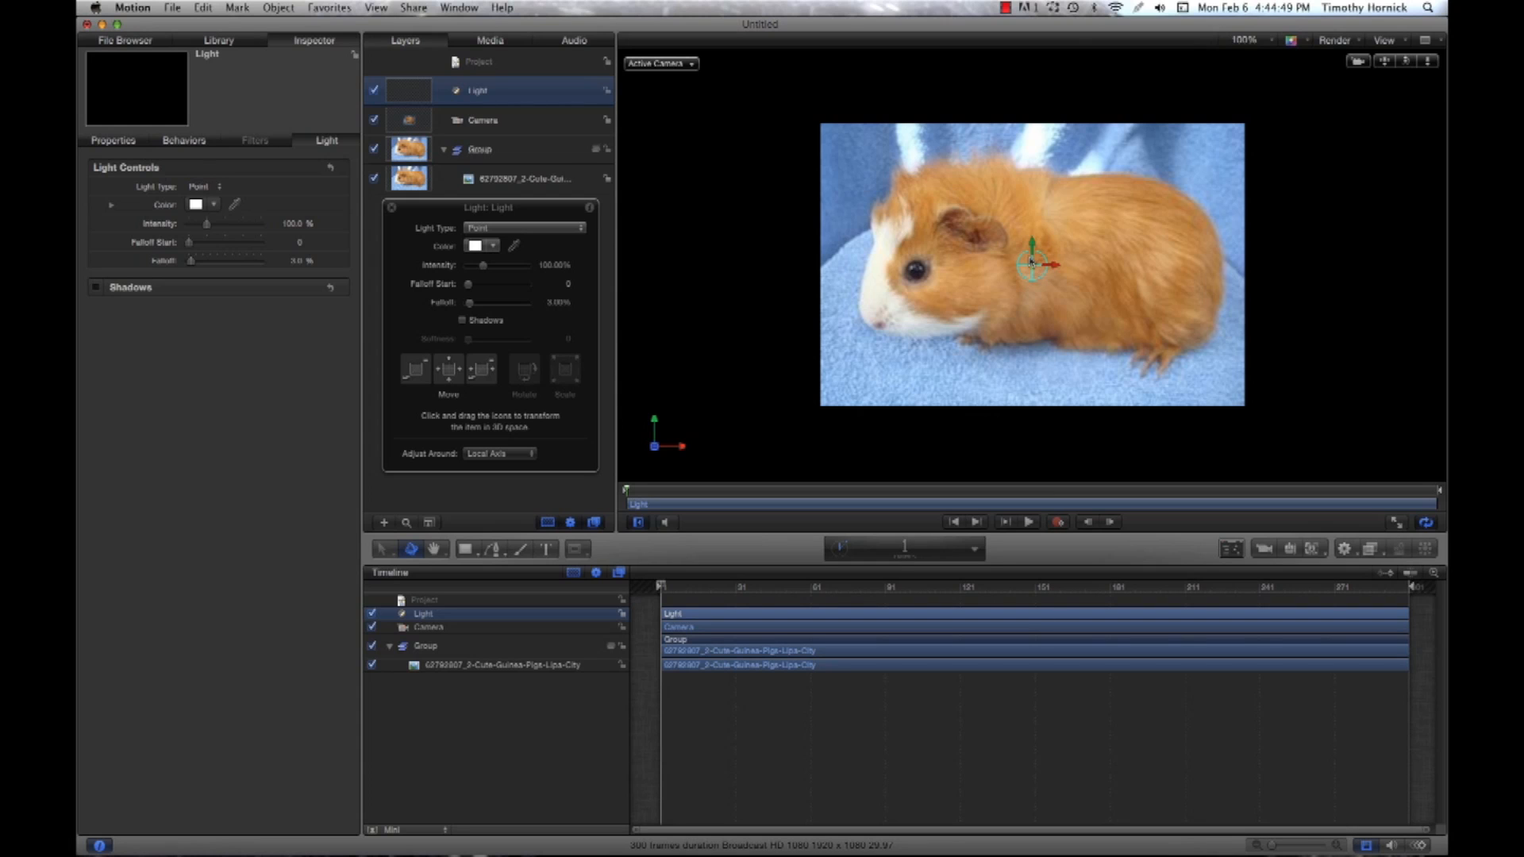
pyautogui.moveTo(1034, 248); pyautogui.dragTo(1002, 263)
pyautogui.click(1057, 524)
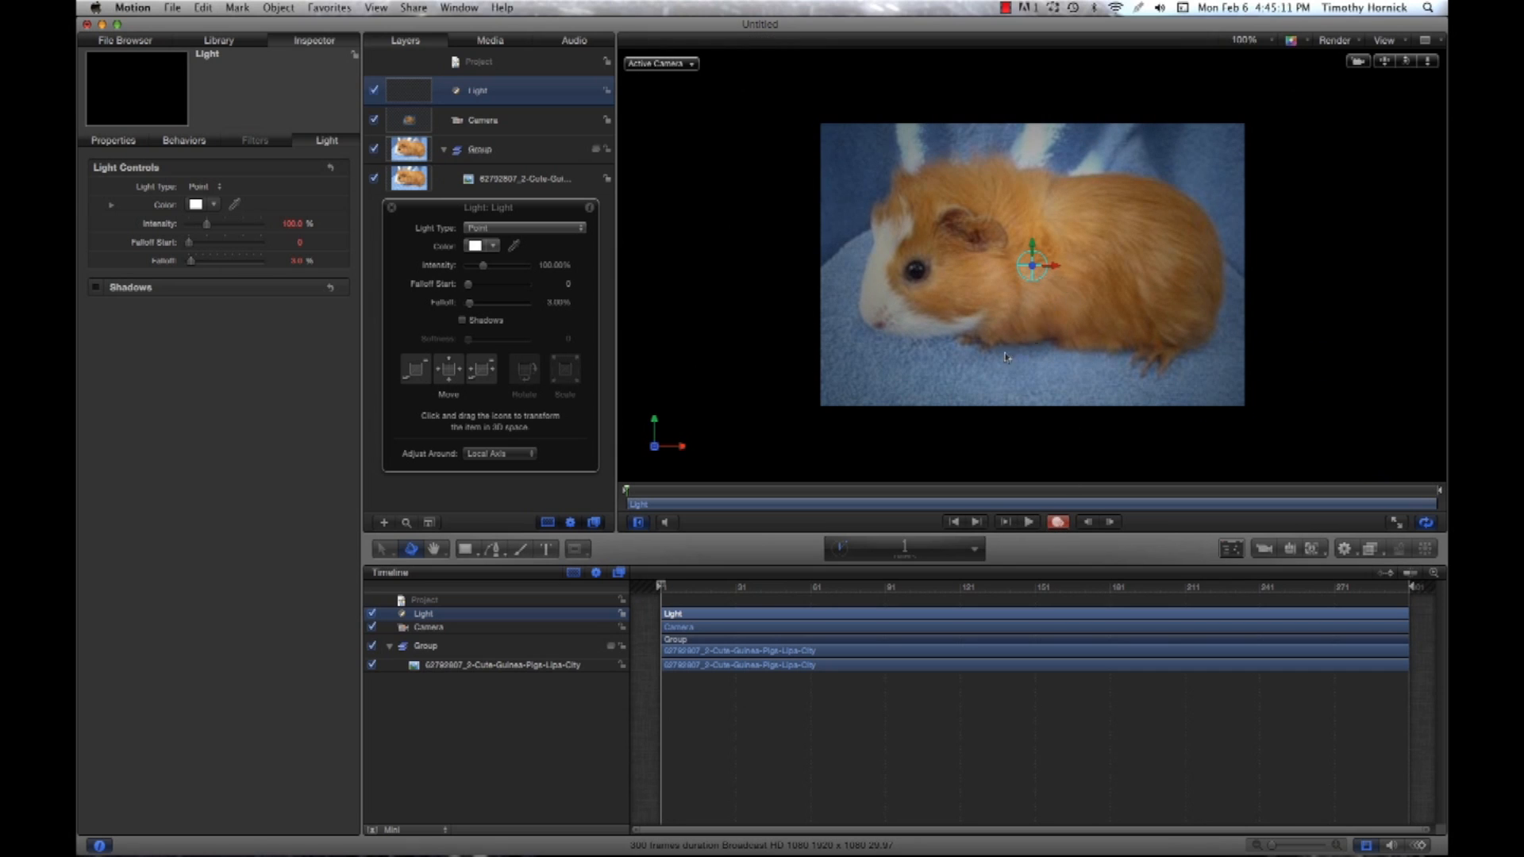
pyautogui.click(1057, 523)
pyautogui.moveTo(1054, 266); pyautogui.dragTo(1236, 127)
# Step: Record a keyframe at frame 11 with the light moved diagonally to the picture's lower-left corner
pyautogui.click(1057, 522)
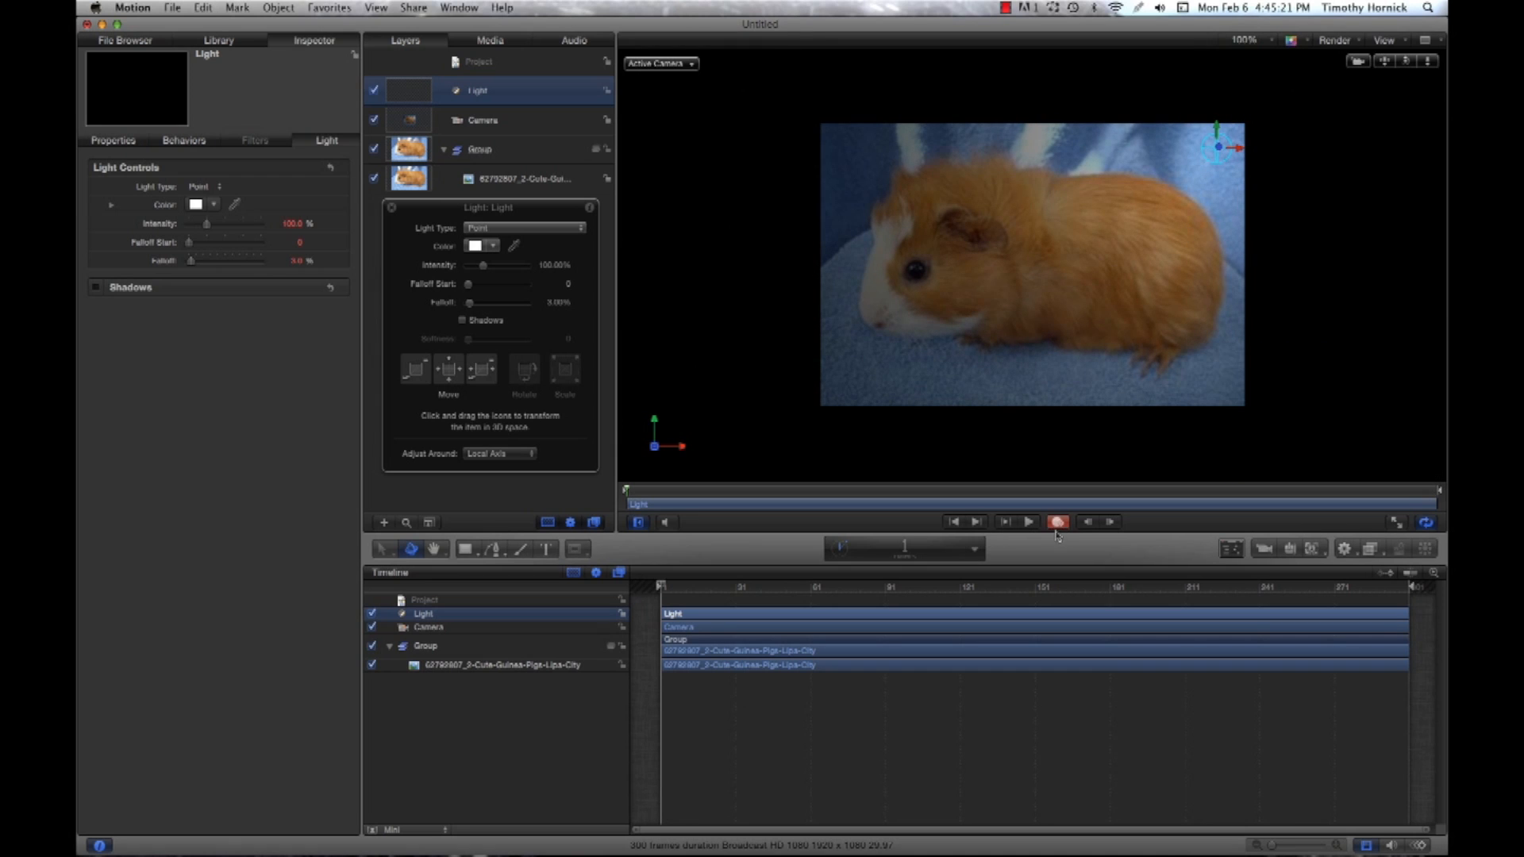
pyautogui.press('space')
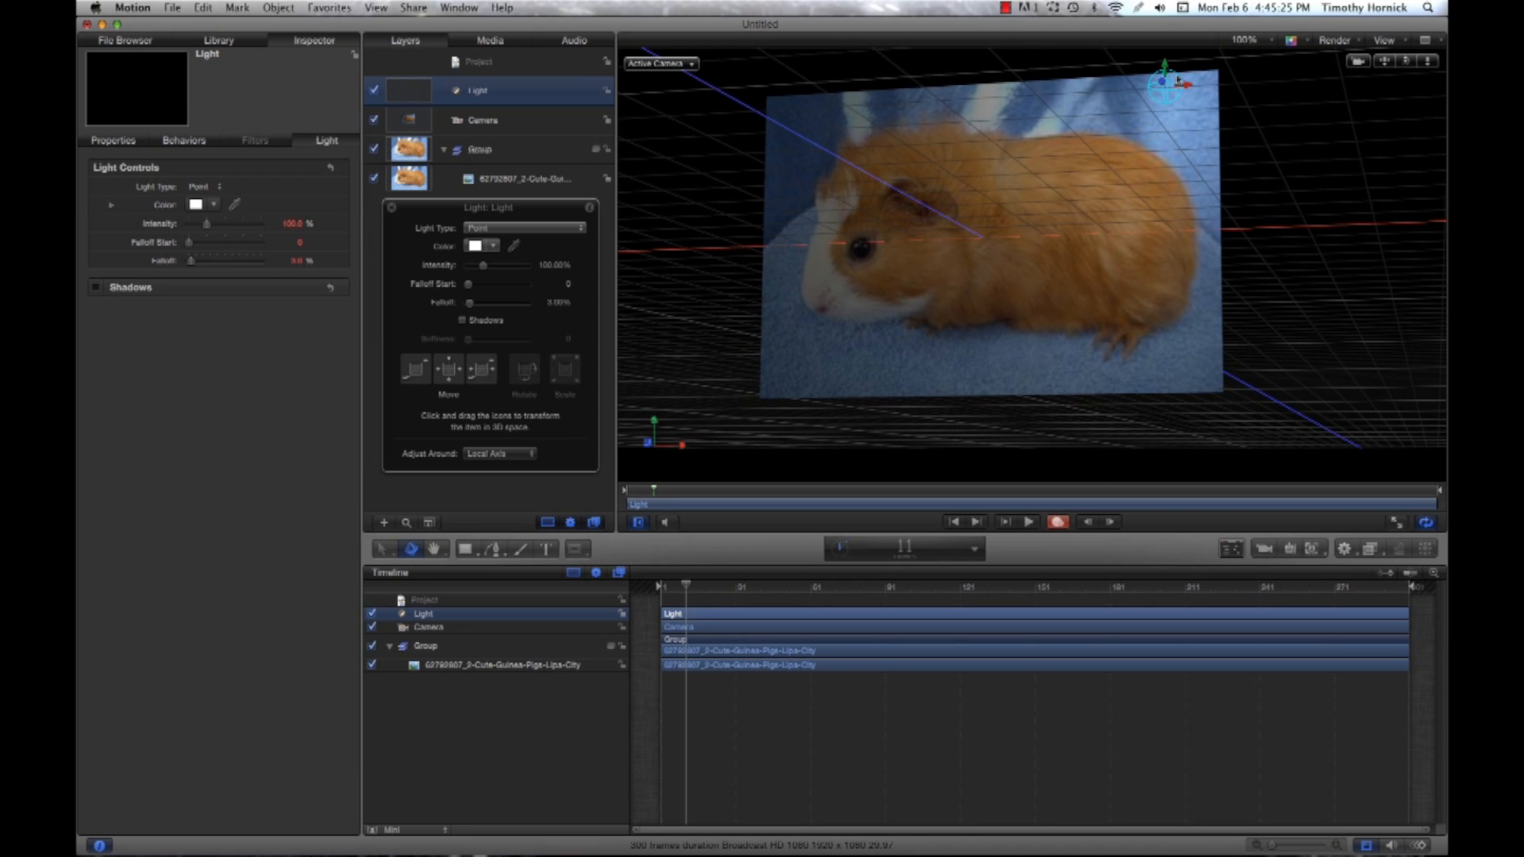
pyautogui.moveTo(1161, 69); pyautogui.dragTo(798, 373)
pyautogui.click(1062, 522)
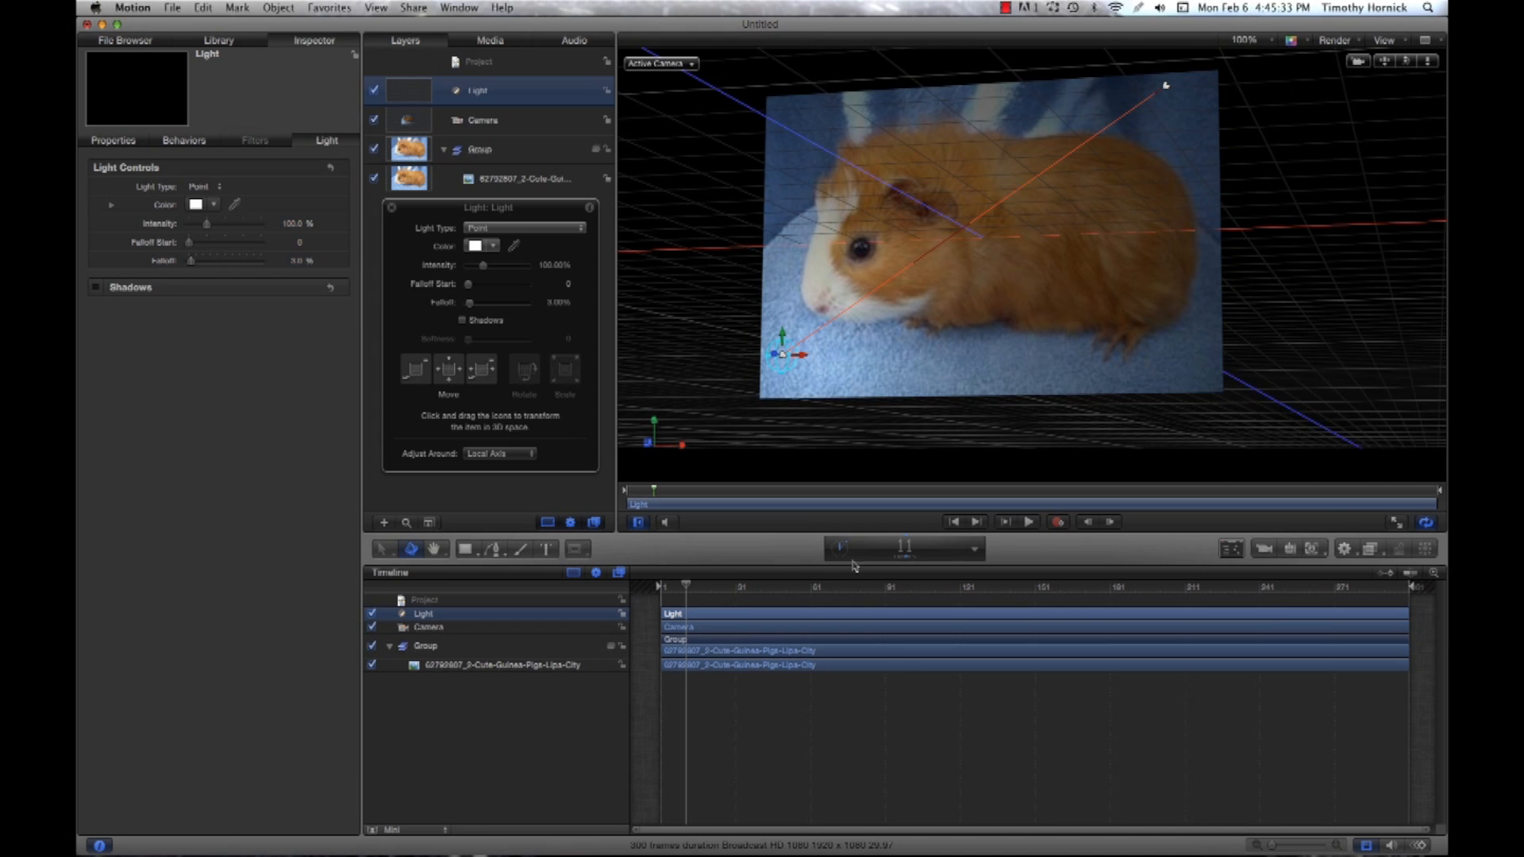
# Step: Return to the first frame and render a partial RAM preview of the light animation
pyautogui.moveTo(686, 585); pyautogui.dragTo(594, 614)
pyautogui.press('super+alt+r')
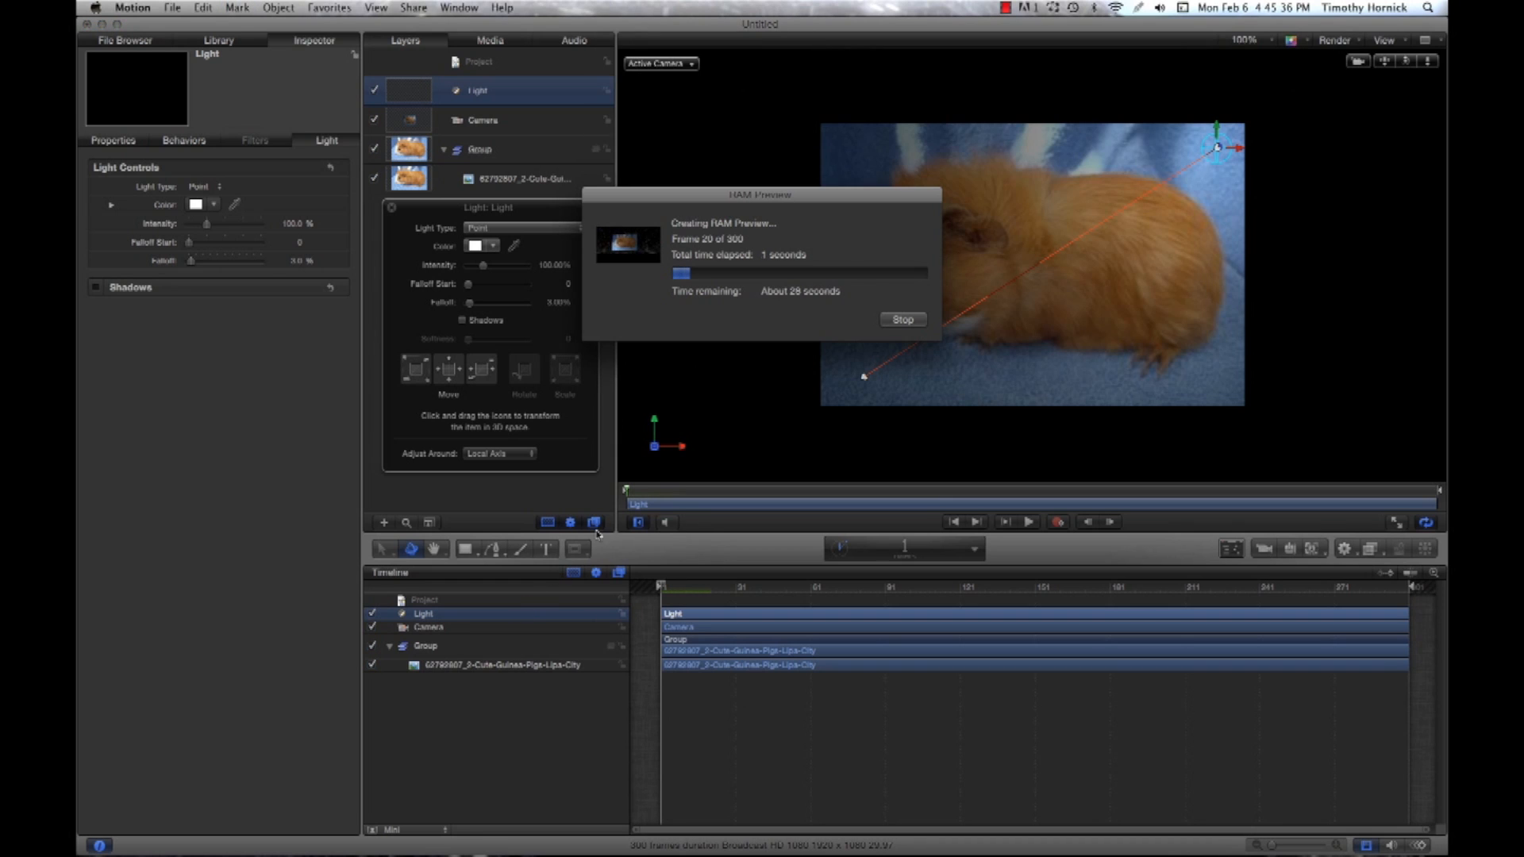
pyautogui.click(898, 324)
# Step: Select the project instead of the light and play the combined camera and light animation from the first frame
pyautogui.click(473, 600)
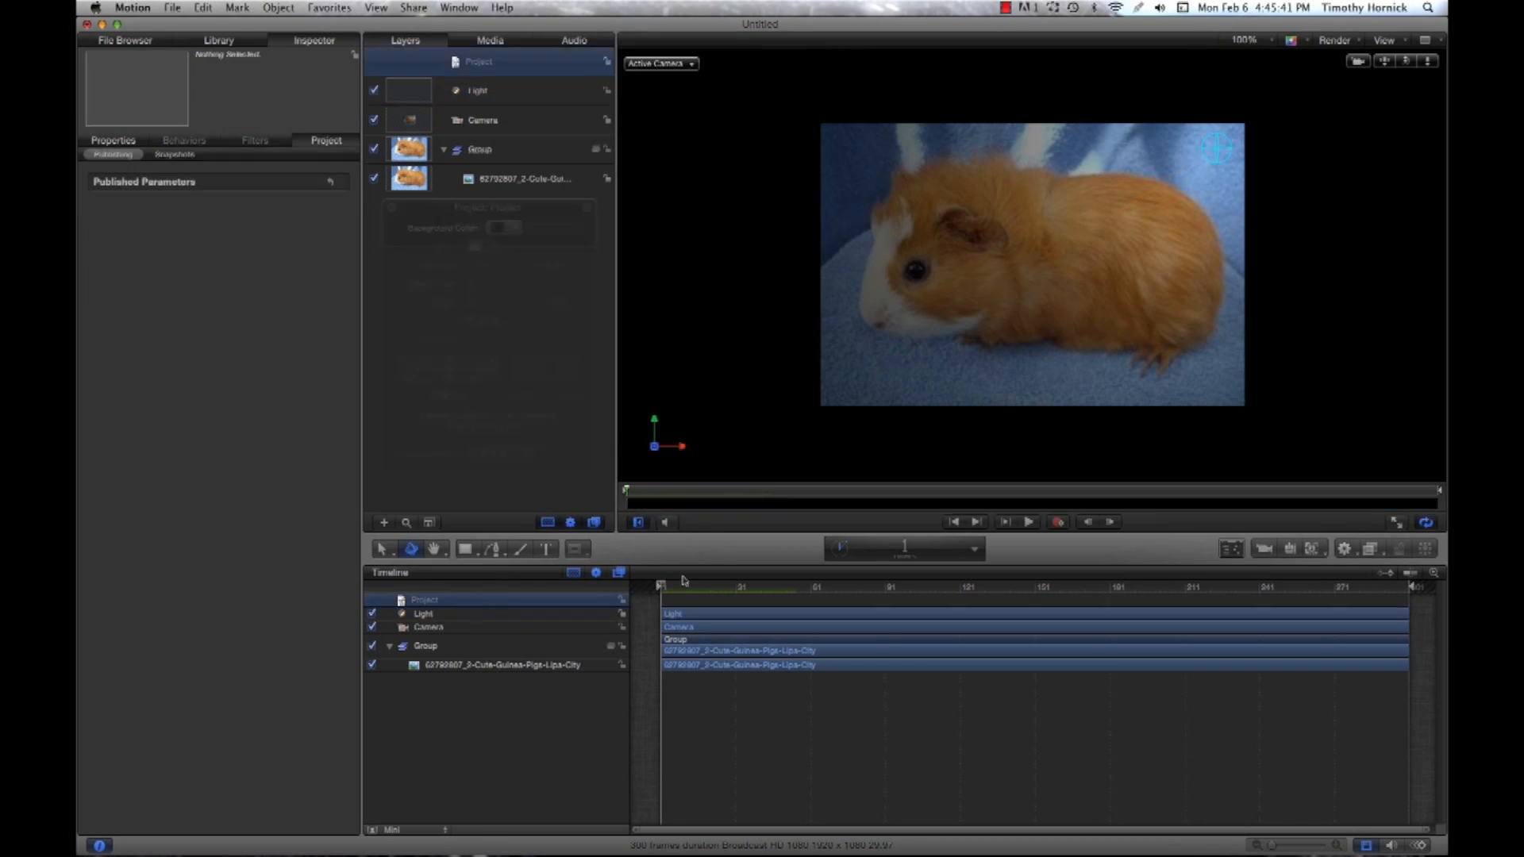
pyautogui.click(1029, 522)
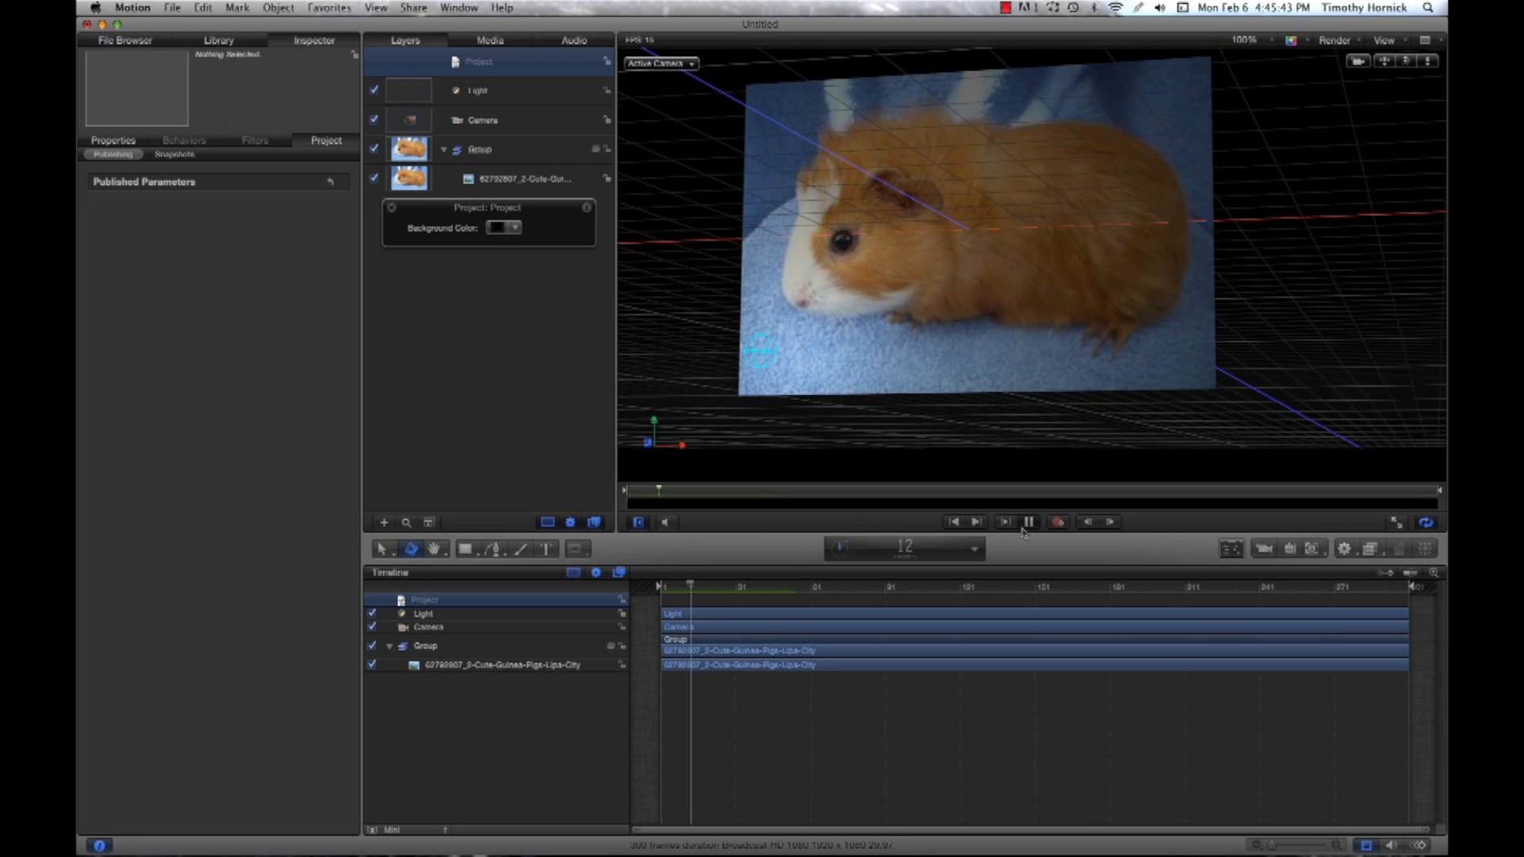
pyautogui.click(1029, 521)
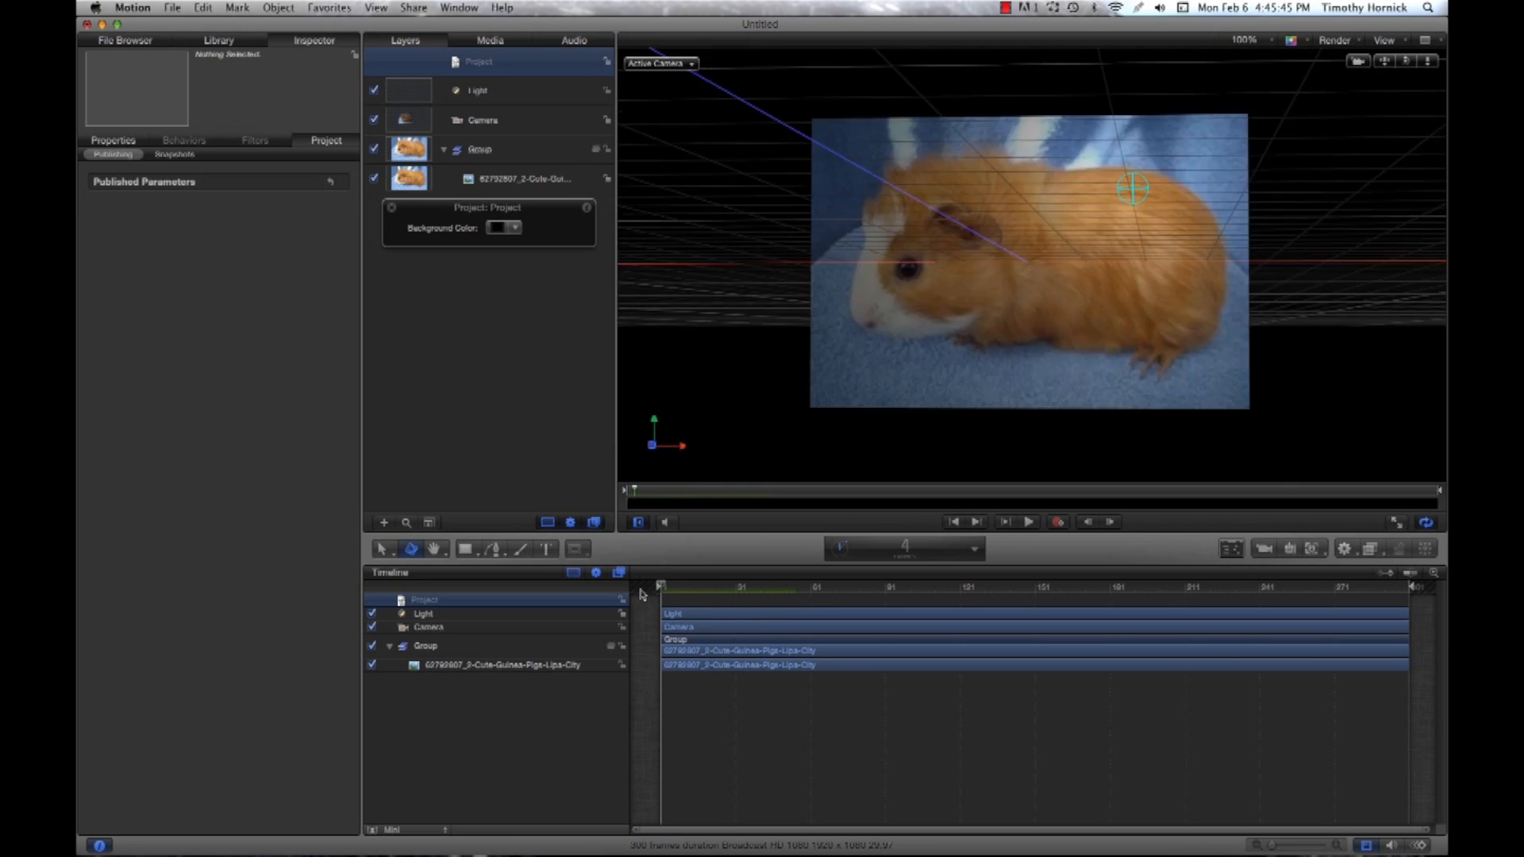
pyautogui.press('Home')
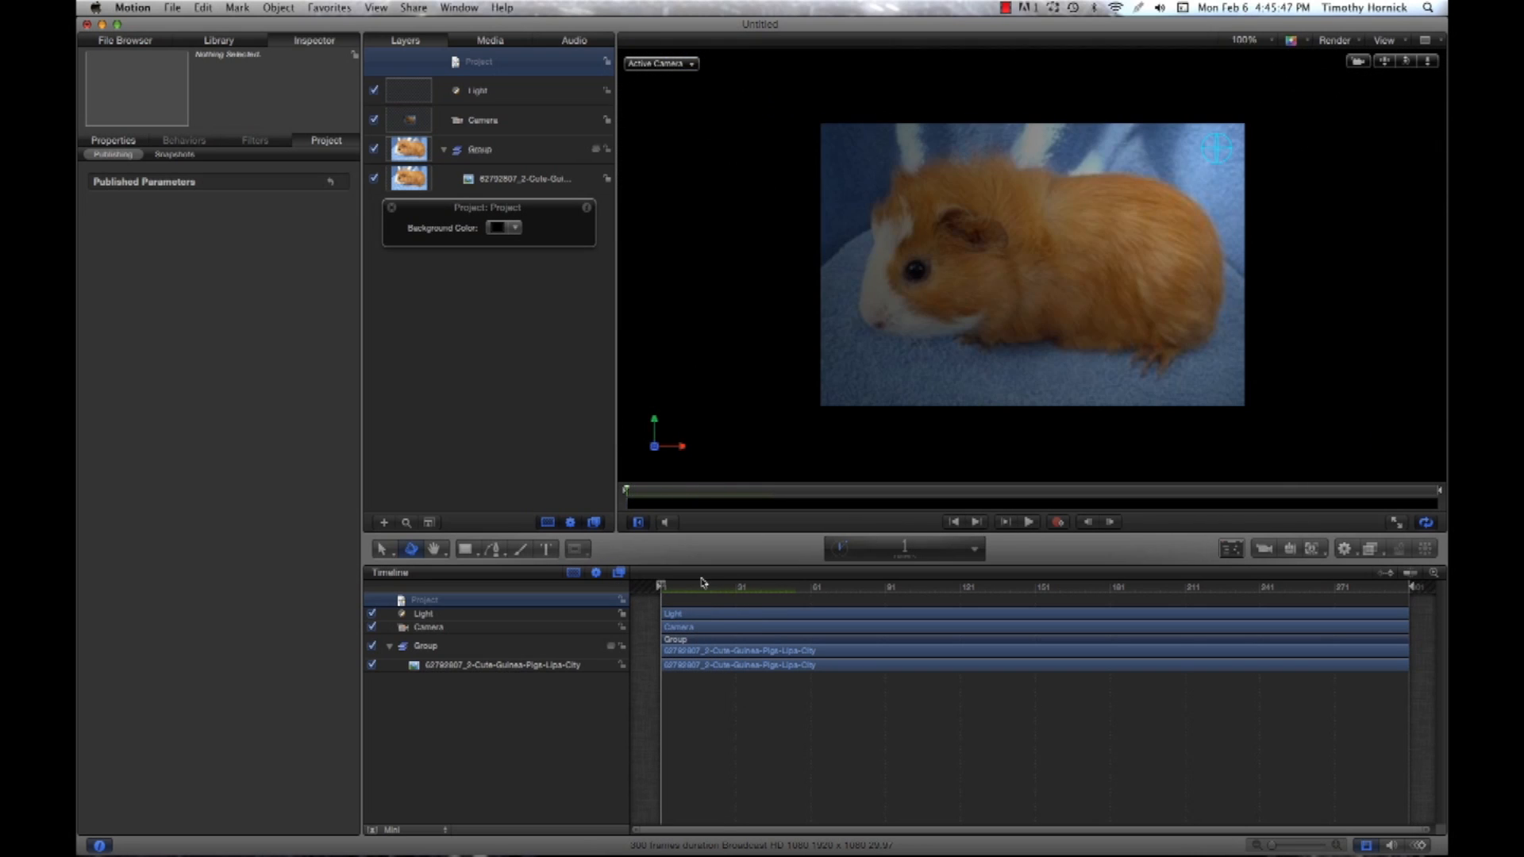
pyautogui.press('space')
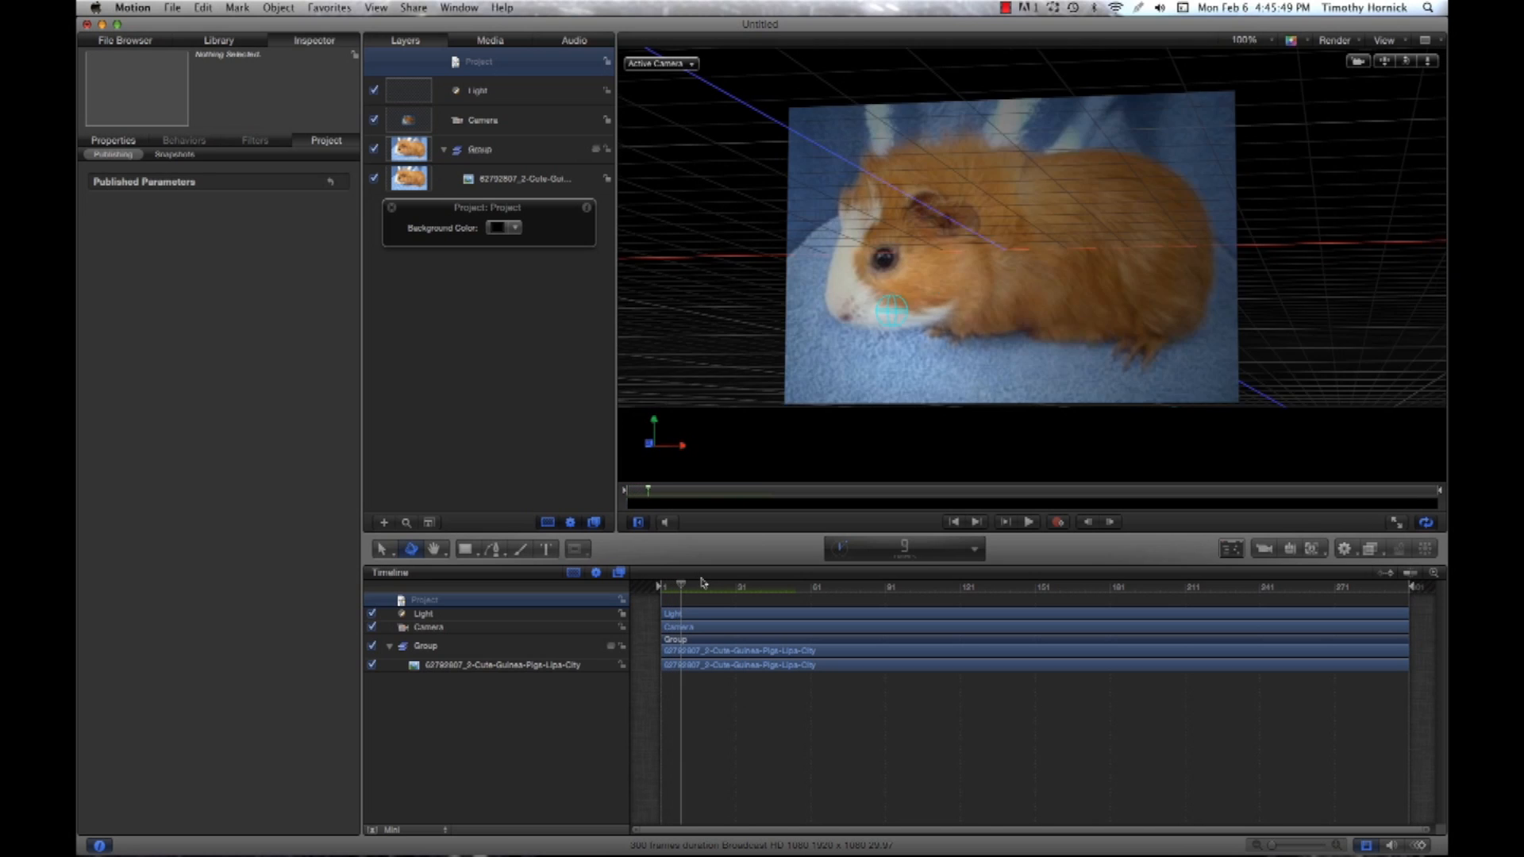